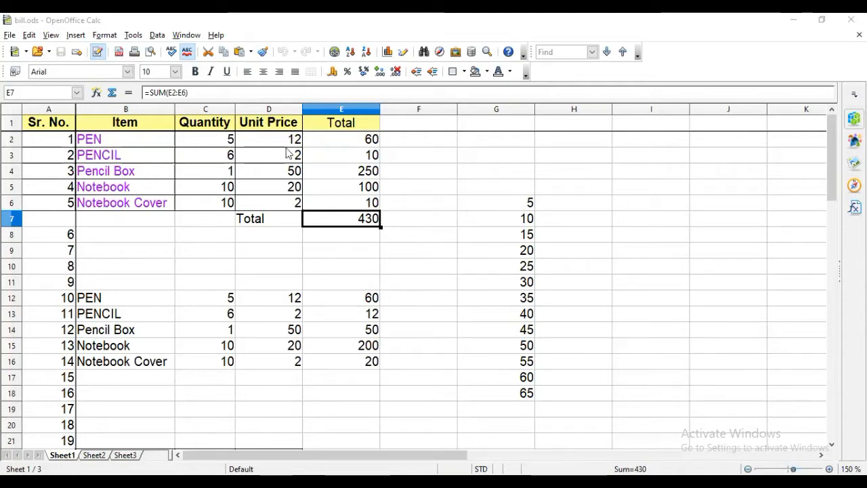
Rename Sheet1 as "bill"
right_click(76, 457)
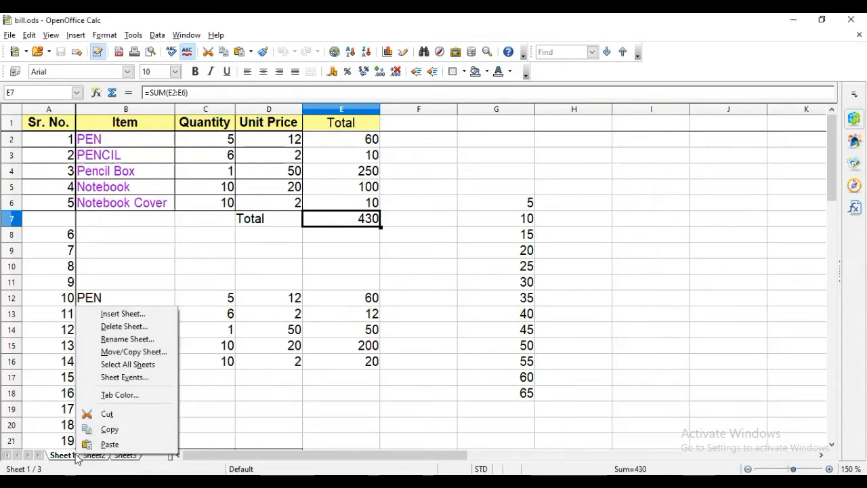
left_click(132, 339)
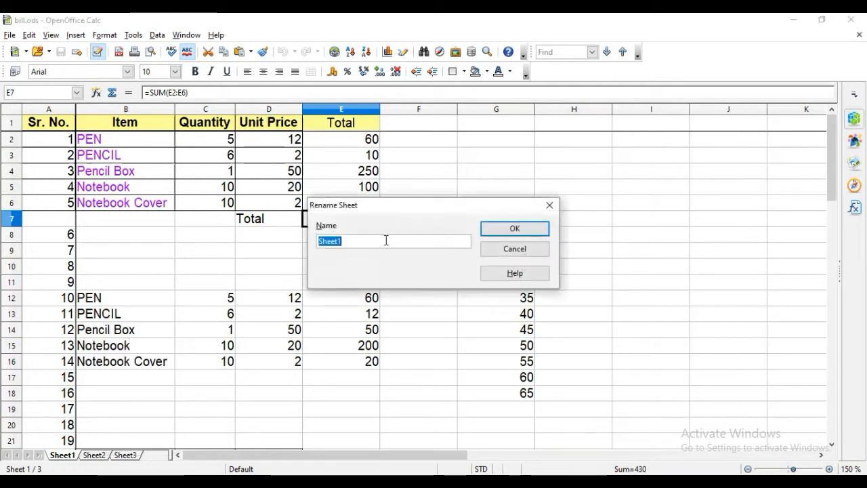
left_click_drag(445, 205, 557, 190)
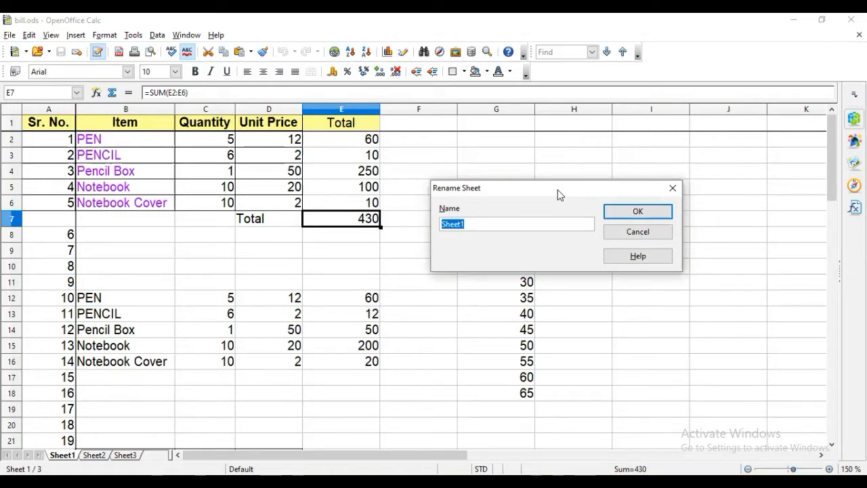
type("bill")
left_click(612, 212)
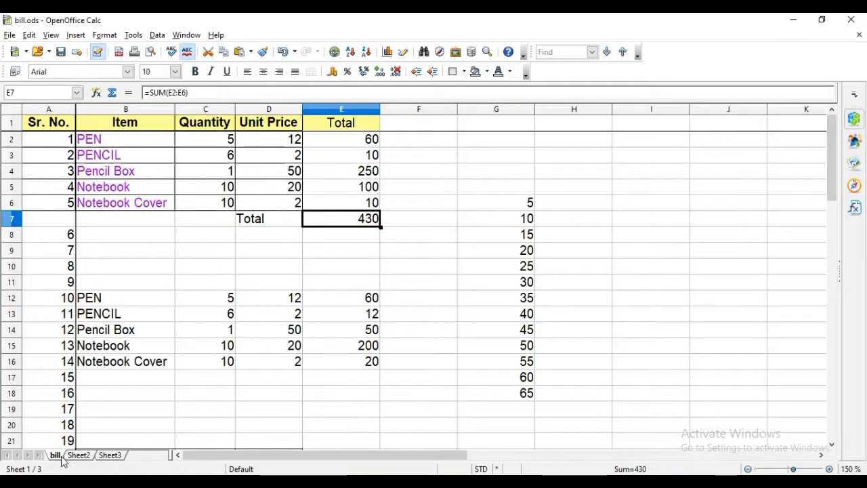
Set the tab color of the bill sheet to the light blue Chart 6
left_click(113, 35)
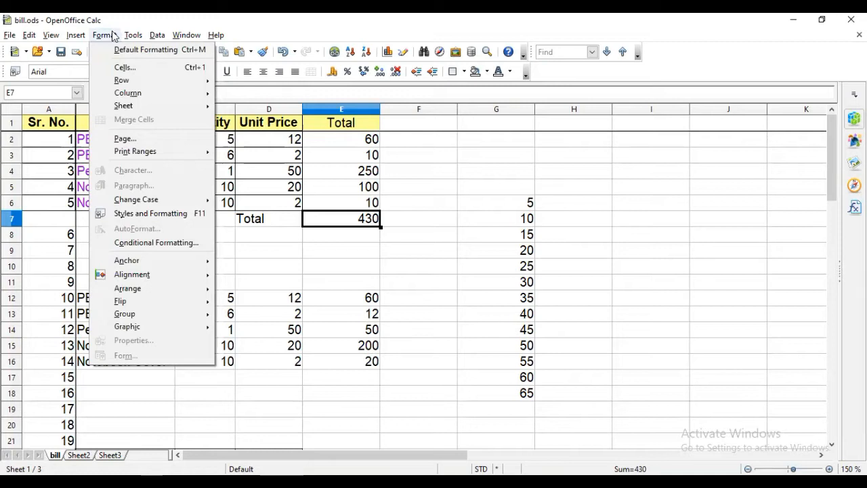
mouse_move(154, 103)
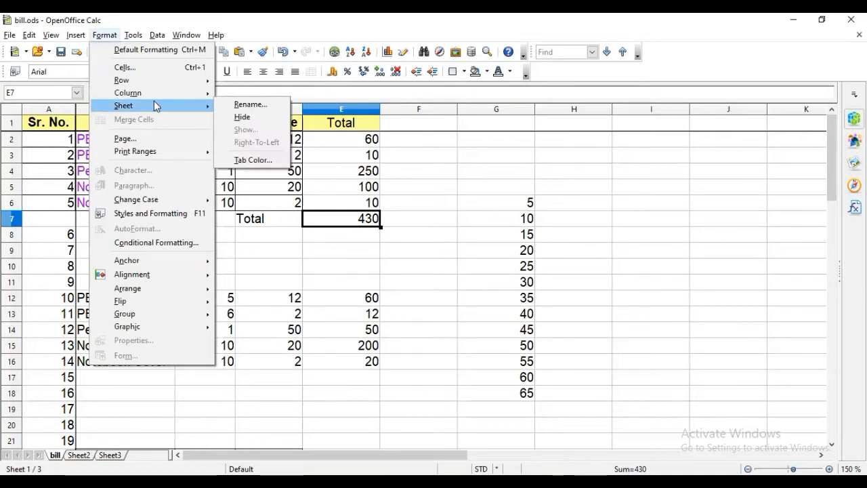
left_click(113, 36)
left_click(114, 37)
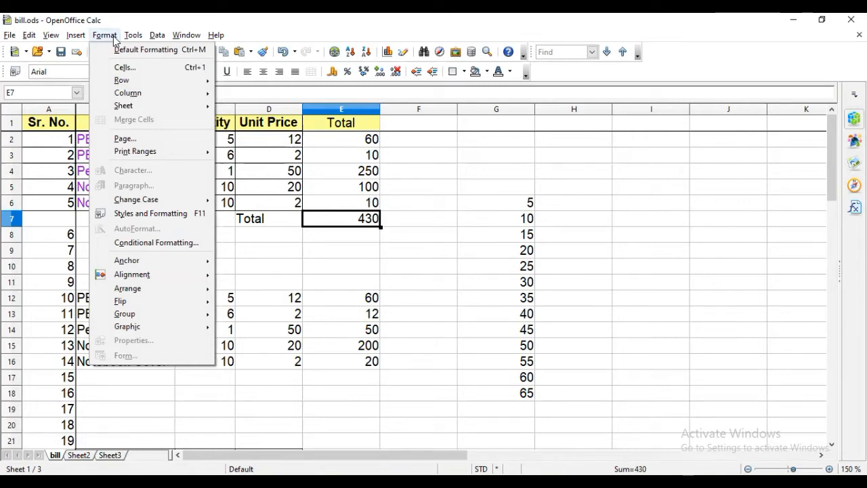
mouse_move(149, 109)
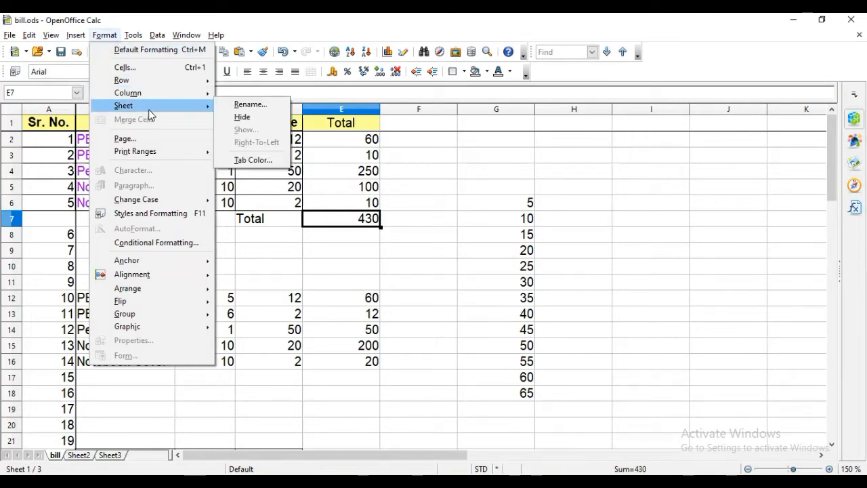
left_click(254, 162)
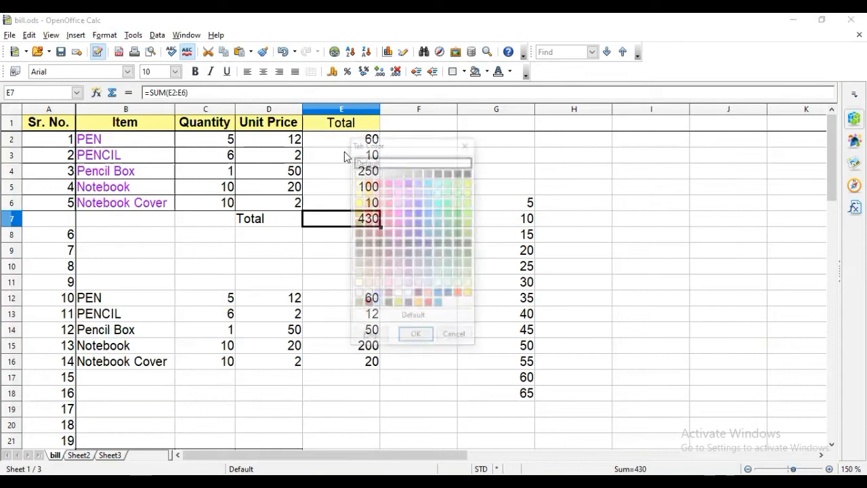
left_click_drag(410, 144, 475, 126)
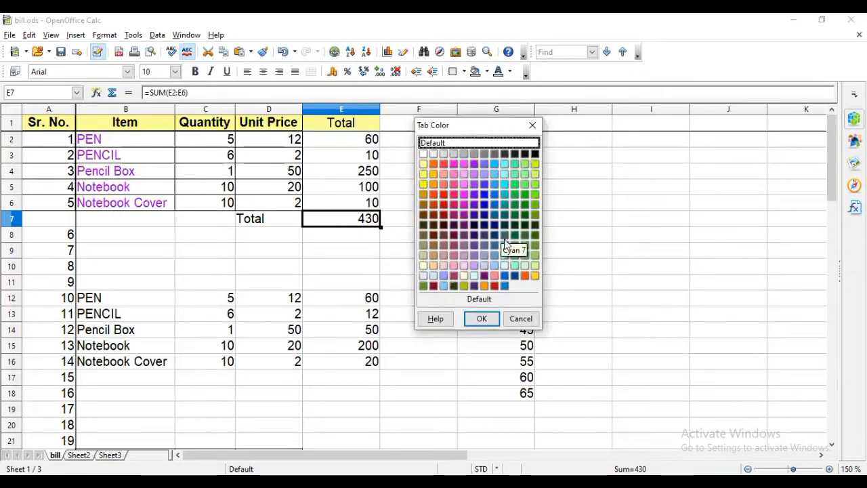
left_click(444, 286)
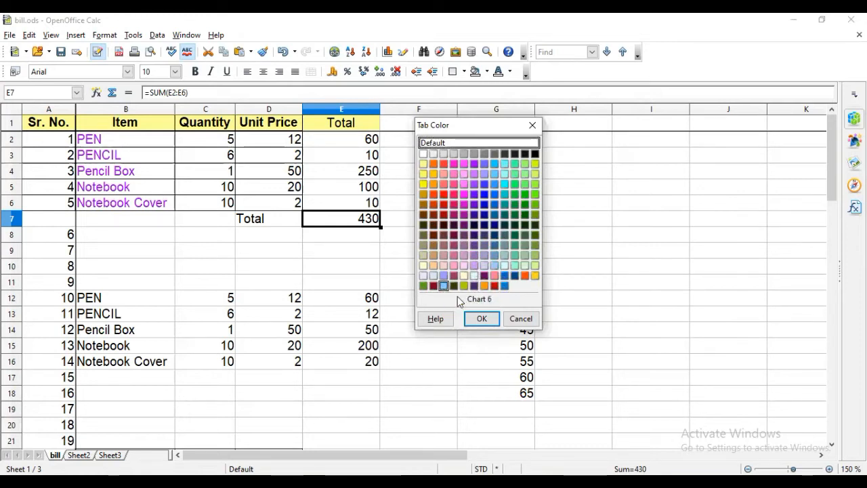
left_click(491, 320)
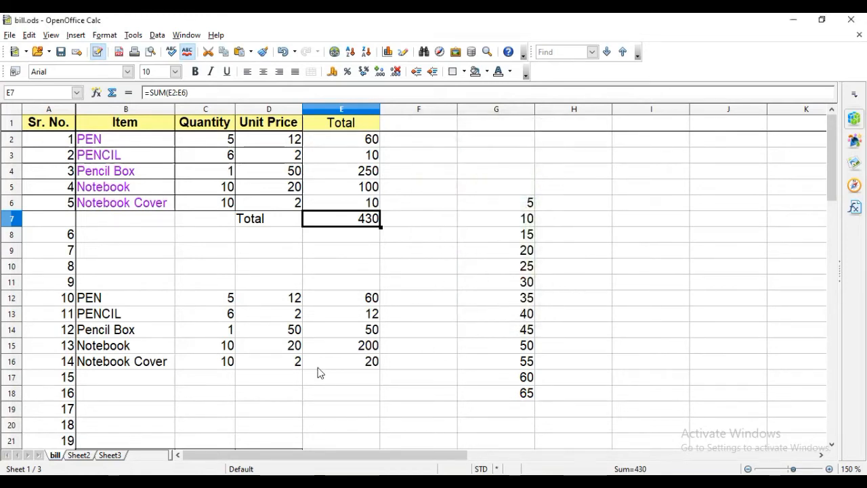
Set the tab color of Sheet2 to the dark red Chart 5
left_click(78, 455)
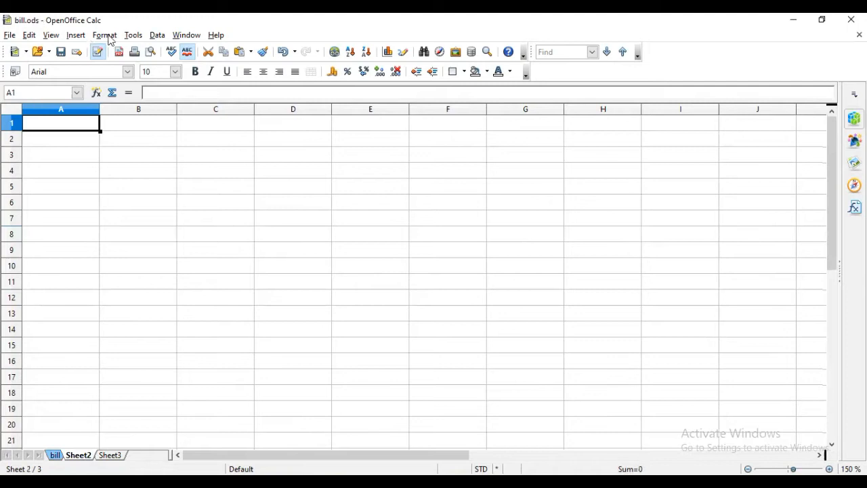
left_click(105, 34)
mouse_move(171, 109)
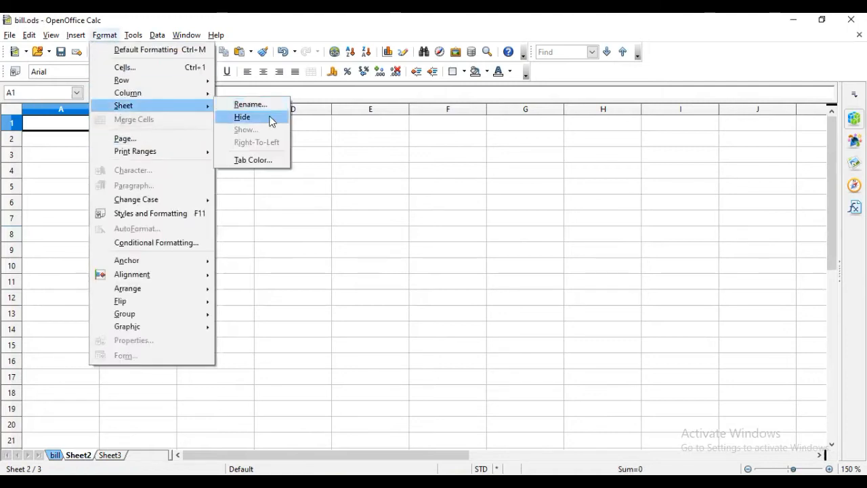
left_click(262, 161)
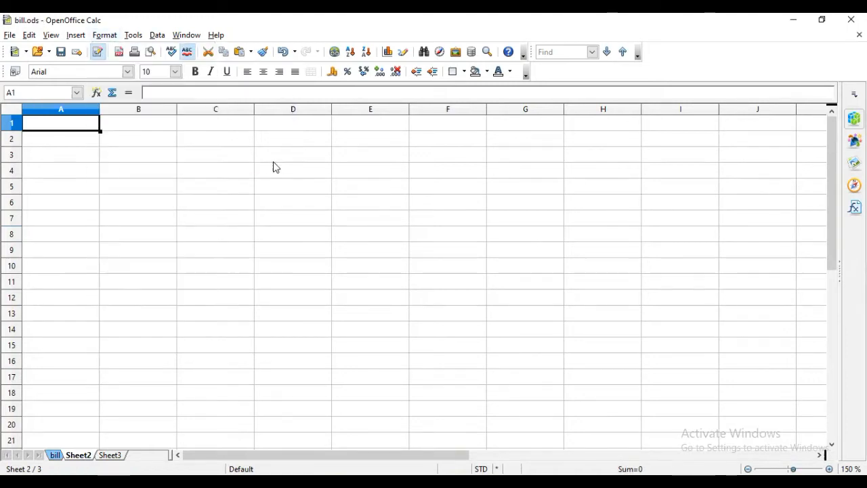
left_click(368, 304)
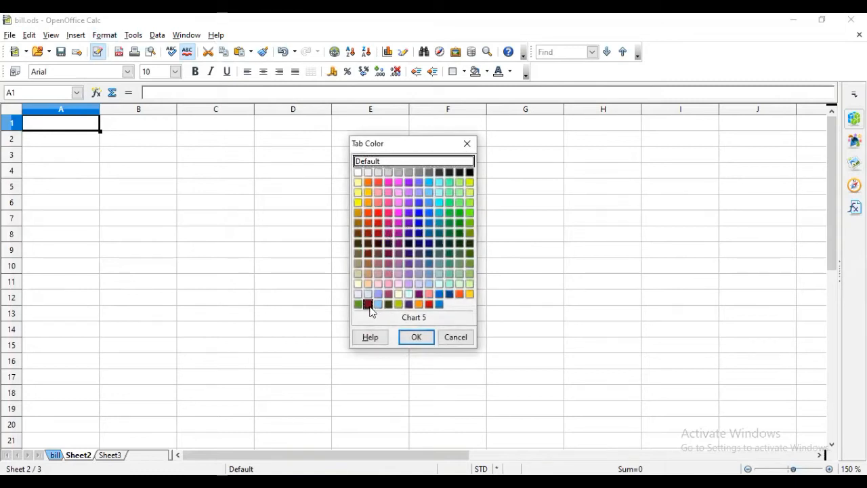
left_click(407, 337)
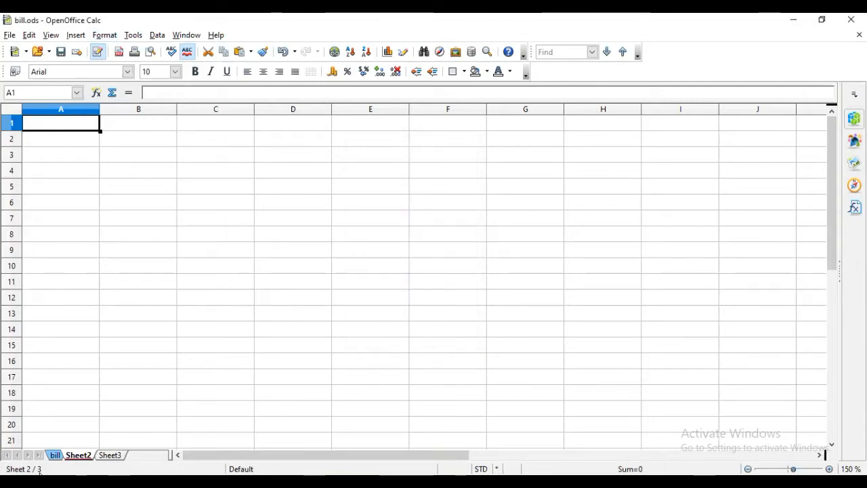
Set the tab color of Sheet3 to dark violet, and look through the sheets, ending on the bill sheet
left_click(97, 458)
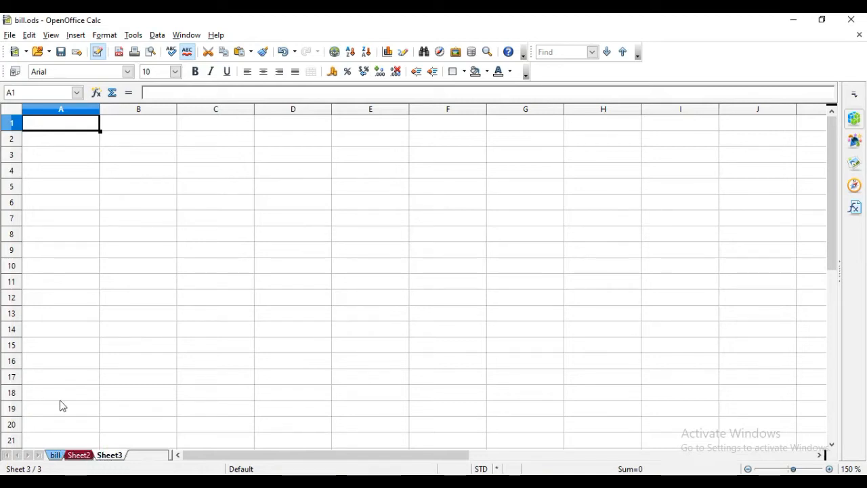
left_click(105, 36)
mouse_move(172, 107)
left_click(268, 160)
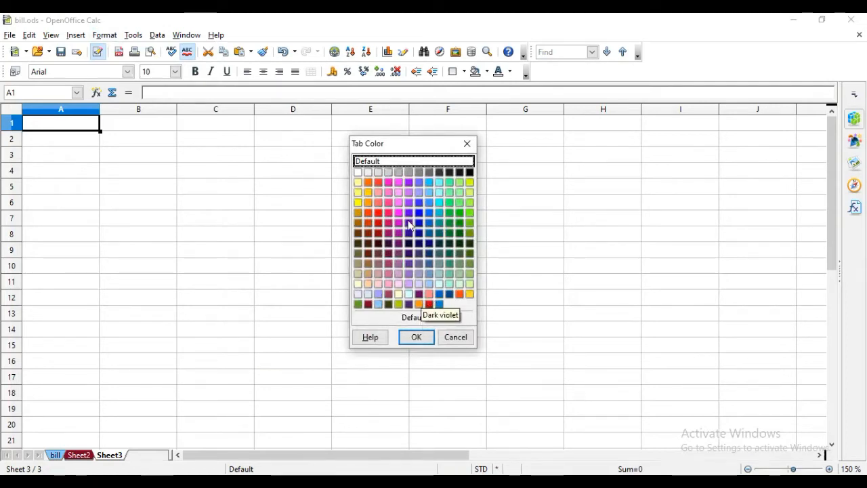
left_click(467, 144)
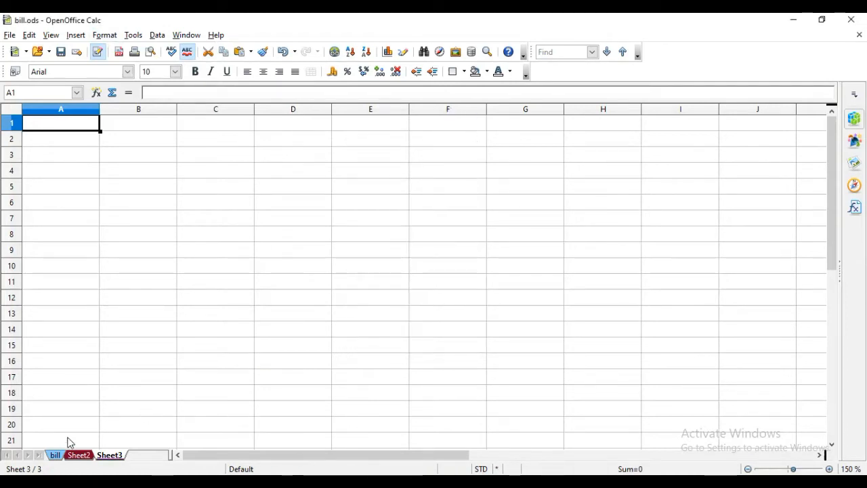
left_click(55, 455)
left_click(75, 455)
left_click(112, 456)
left_click(57, 455)
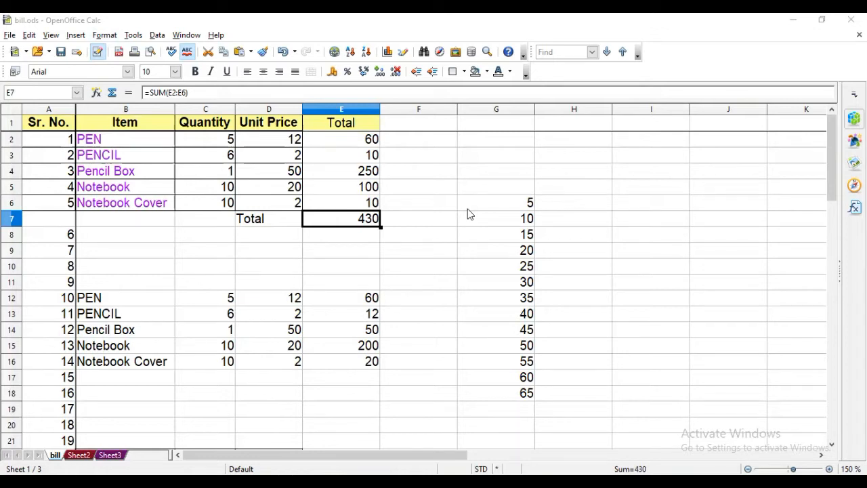
Delete Sheet2 from the workbook, confirming the deletion
left_click(79, 455)
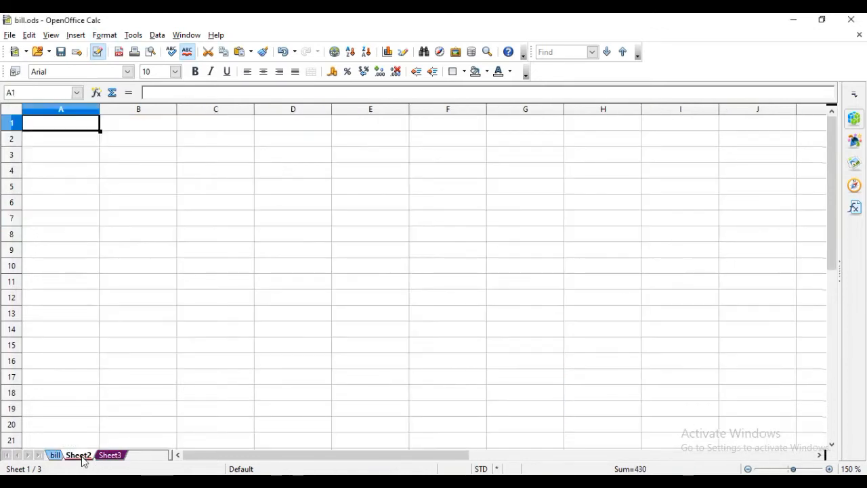
right_click(82, 458)
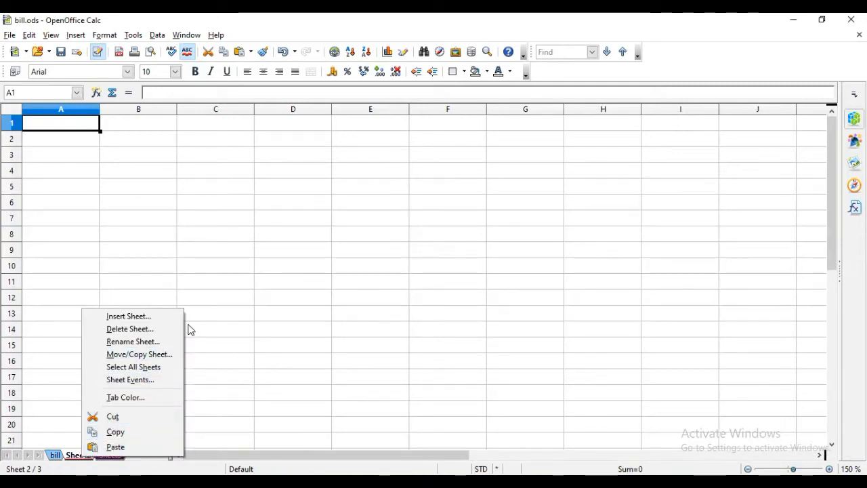
left_click(152, 330)
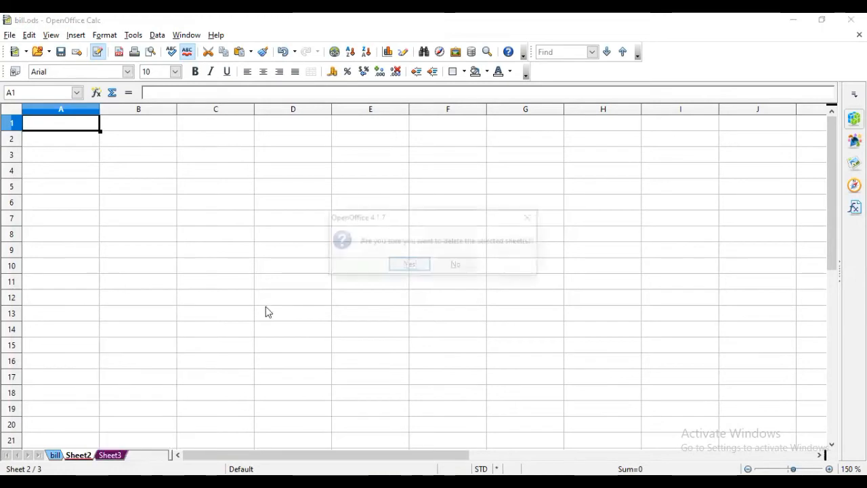
left_click(421, 268)
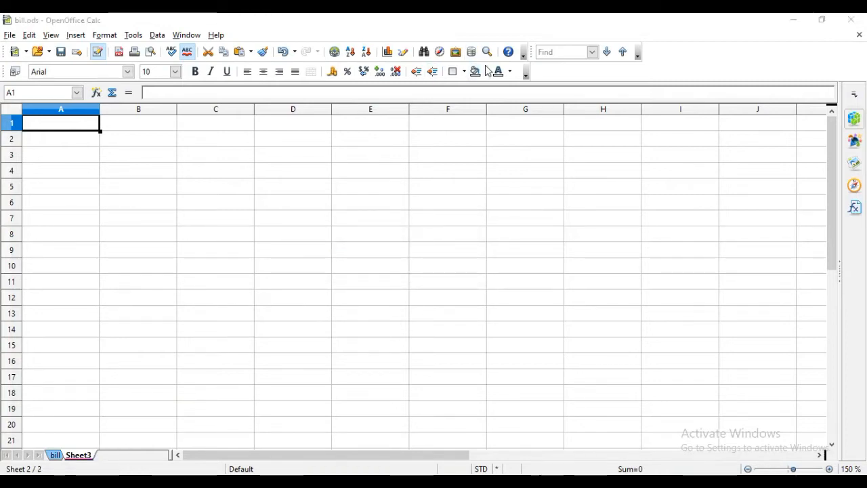
Insert a blank column before the Quantity column on the bill sheet, and undo the insertion
key("ctrl+Page_Up")
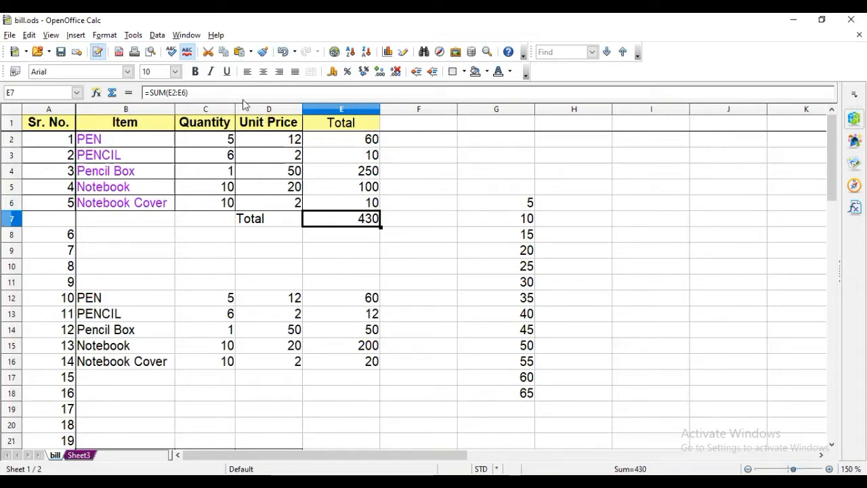
left_click(204, 109)
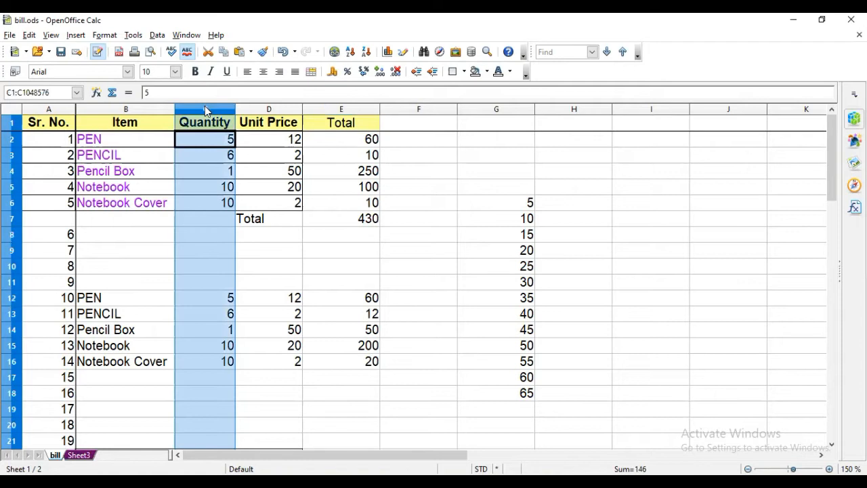
left_click(144, 110)
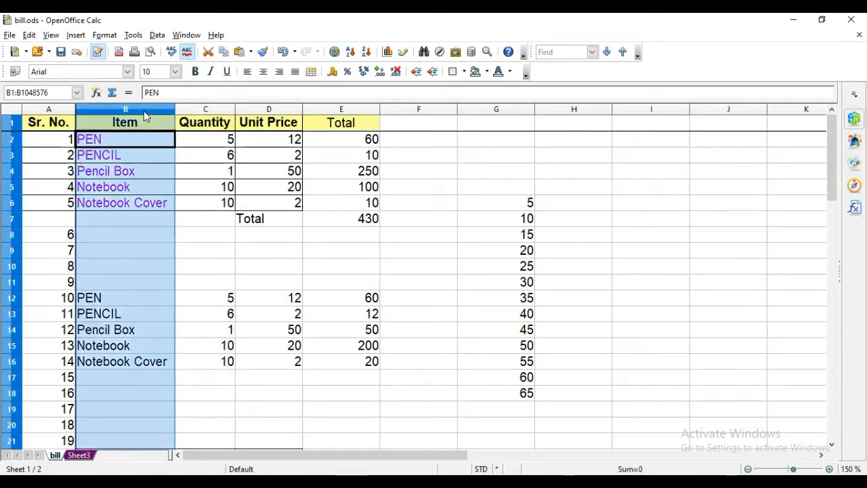
left_click(221, 108)
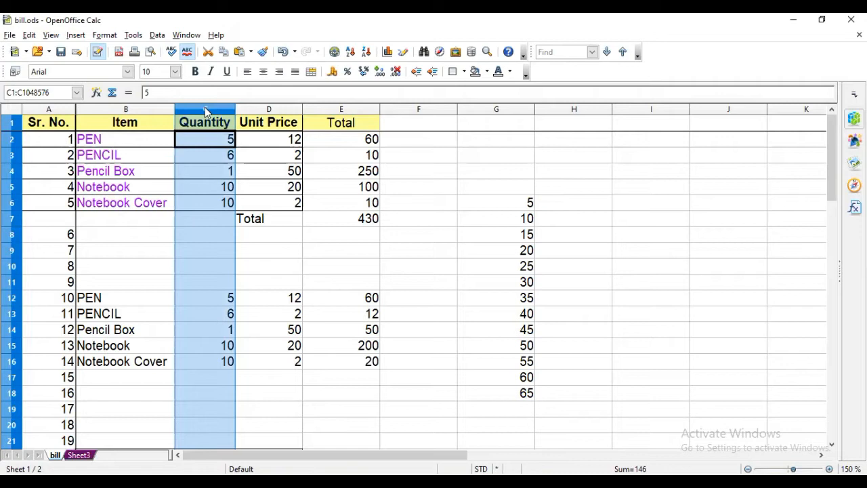
left_click(78, 37)
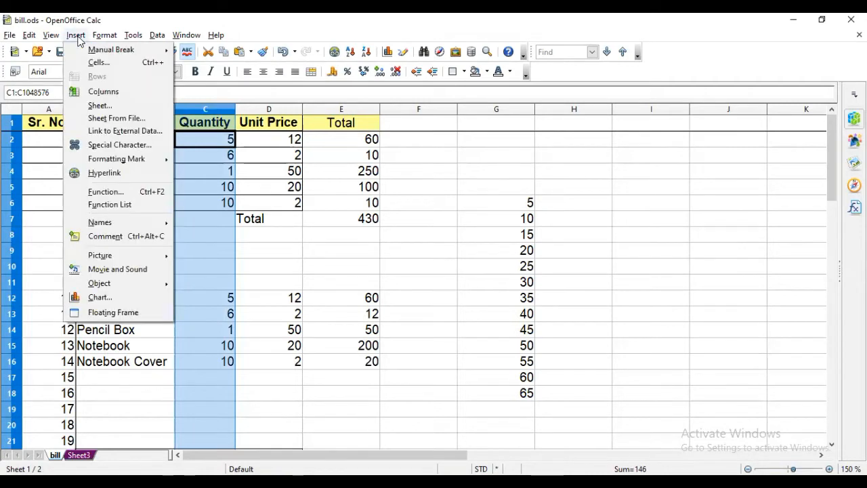
left_click(103, 88)
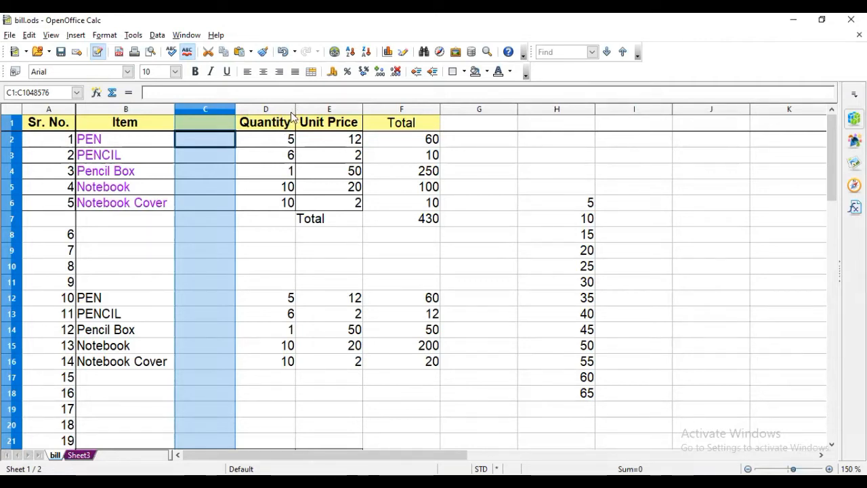
key("ctrl+minus")
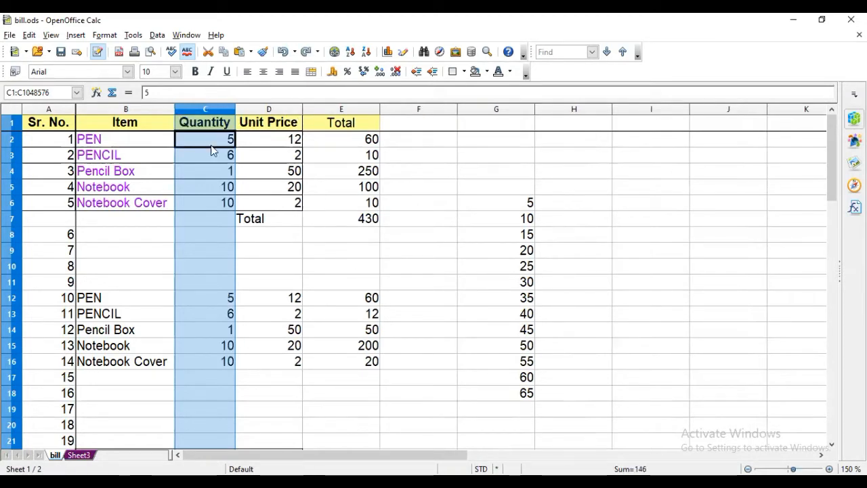
left_click(222, 218)
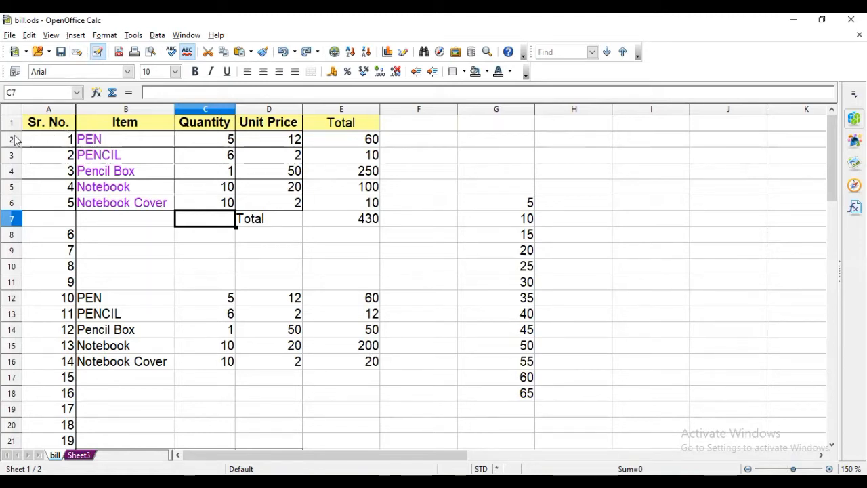
Increase the height of header row 1 on the bill sheet through the Row Height setting
left_click(15, 139)
left_click(12, 124)
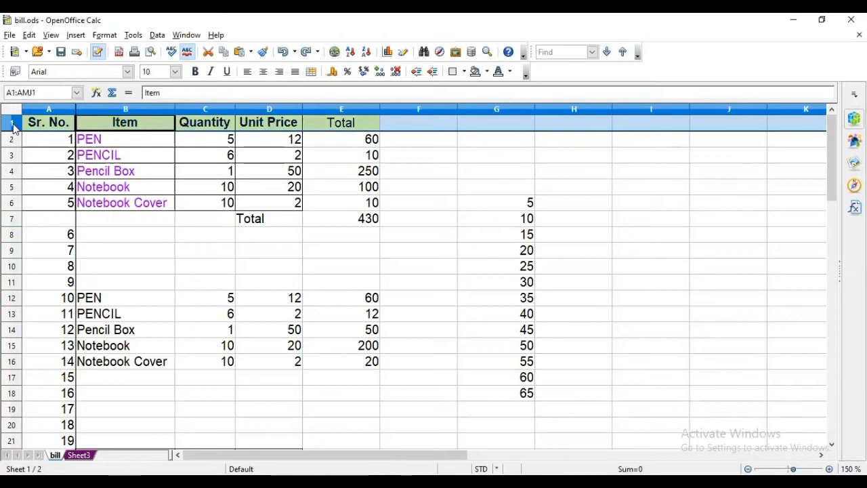
left_click(68, 36)
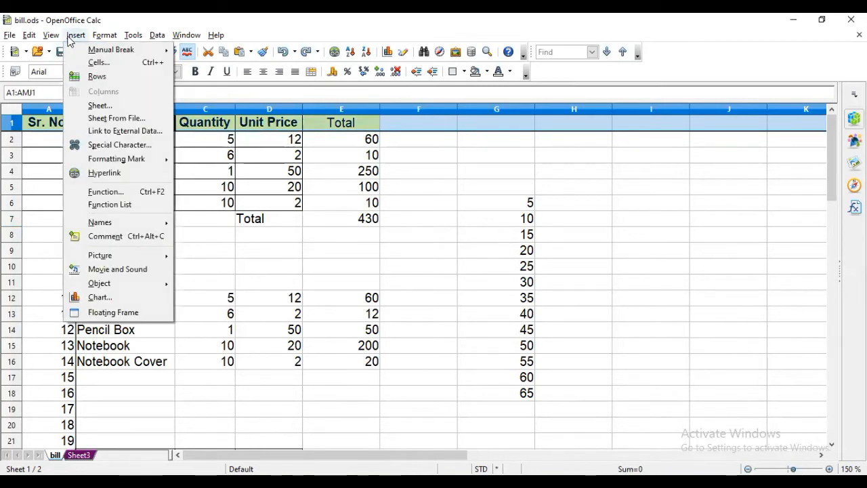
mouse_move(102, 39)
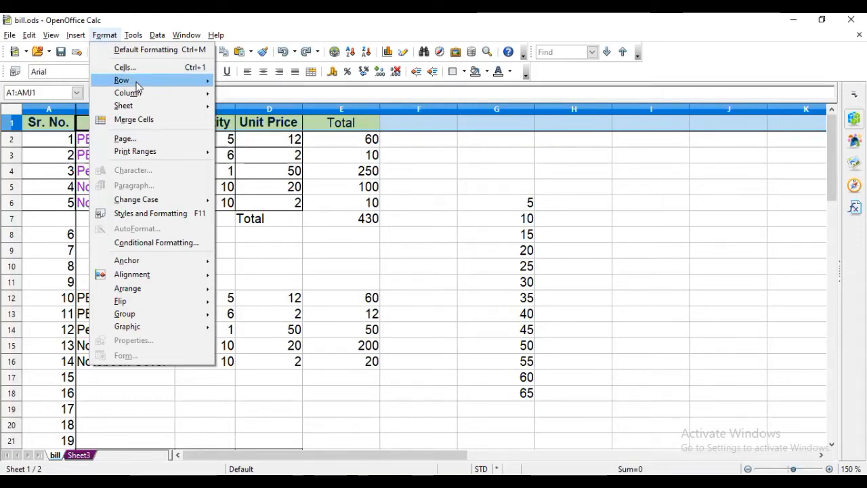
mouse_move(138, 84)
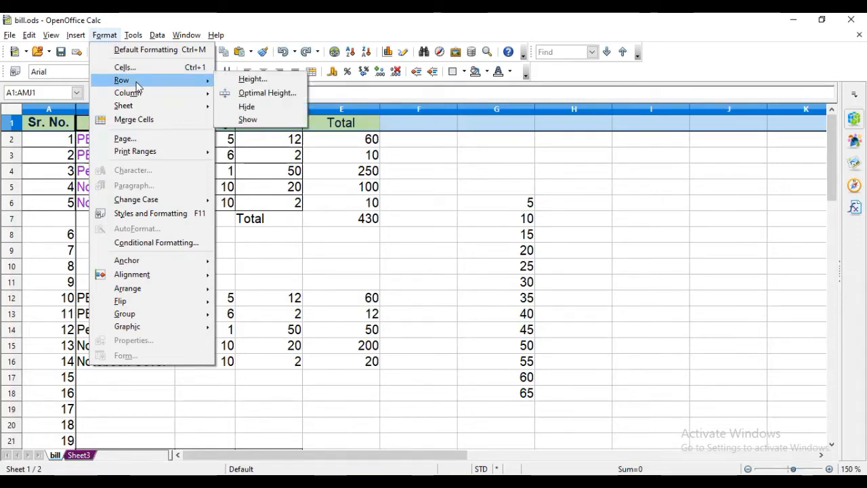
left_click(235, 84)
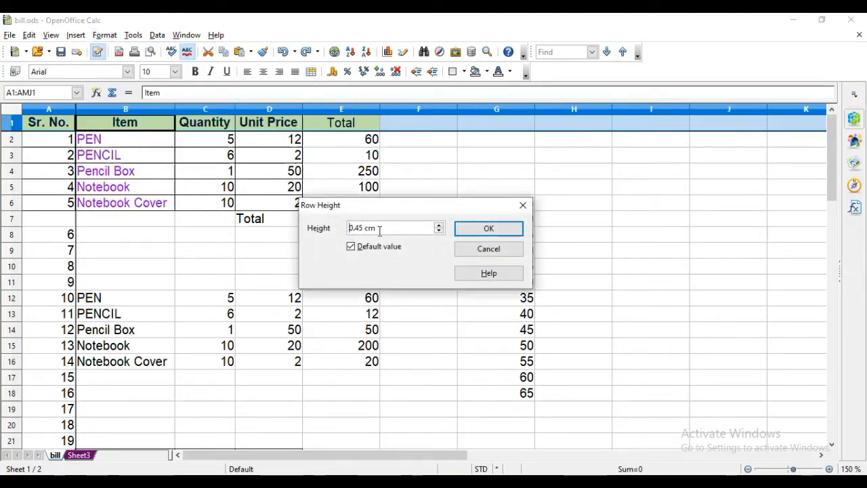
left_click(439, 226)
left_click(500, 232)
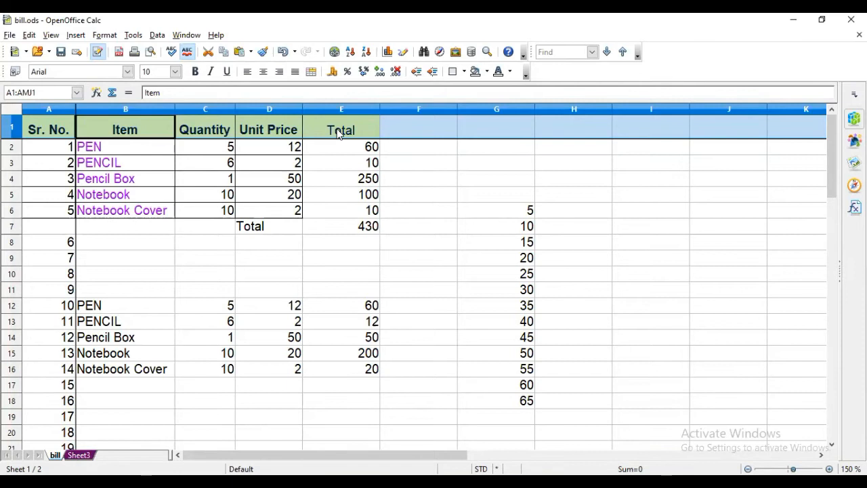
Narrow the Total column (E) below its default width through the Column Width setting, and deselect the column
left_click(346, 109)
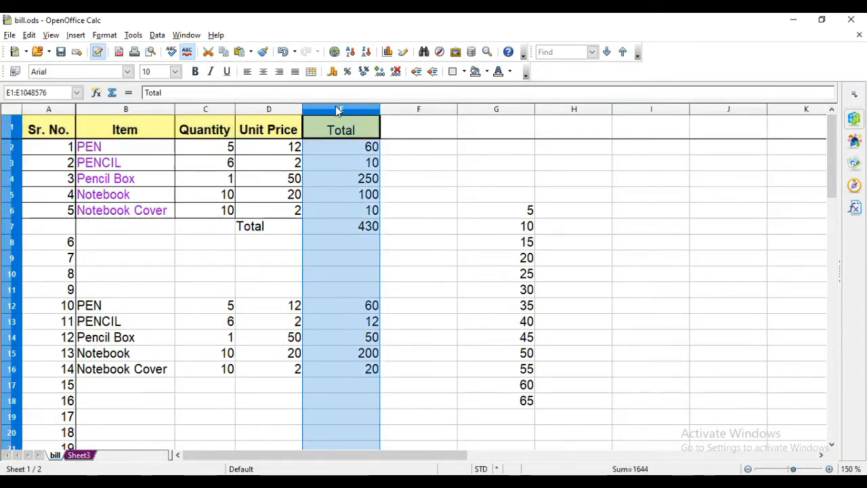
left_click(105, 36)
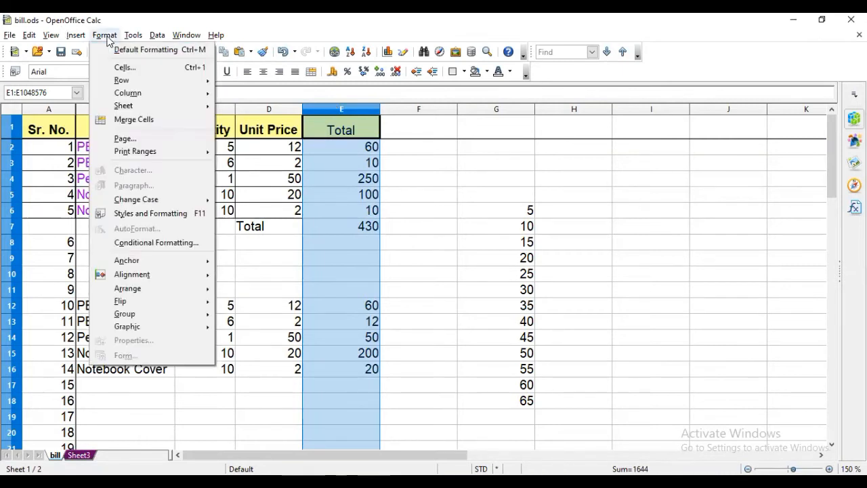
mouse_move(139, 95)
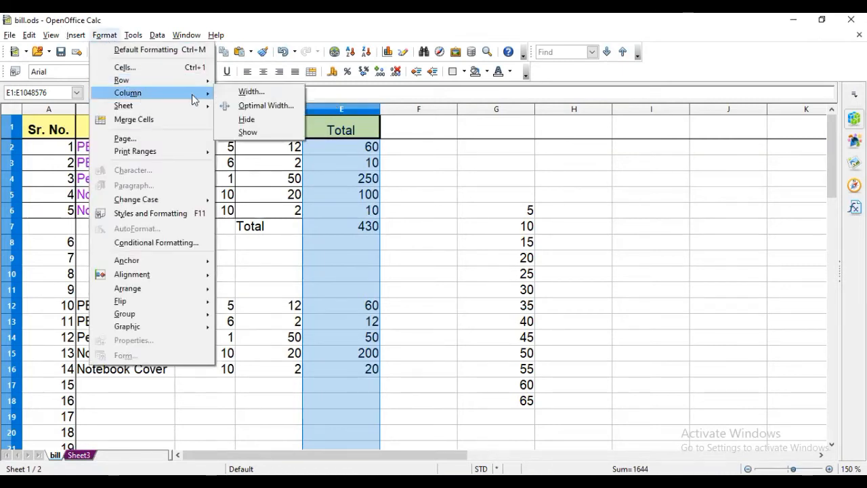
left_click(231, 92)
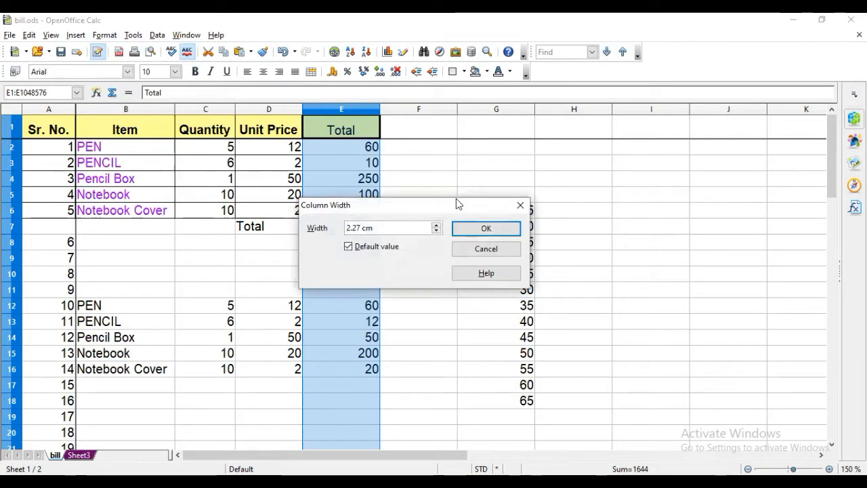
left_click(437, 231)
left_click(437, 231)
left_click(437, 231)
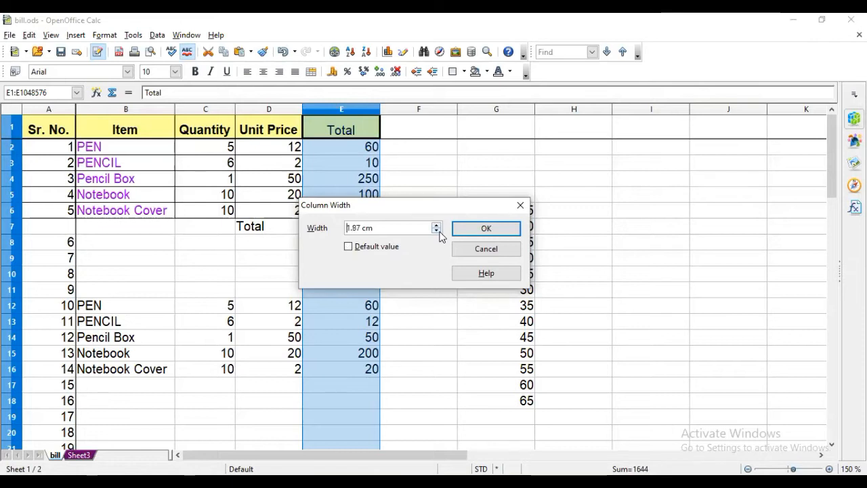
left_click(495, 232)
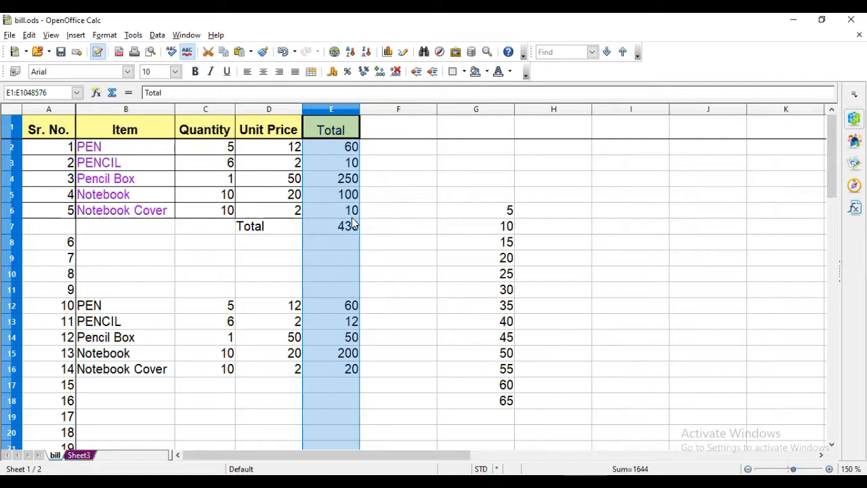
left_click(323, 241)
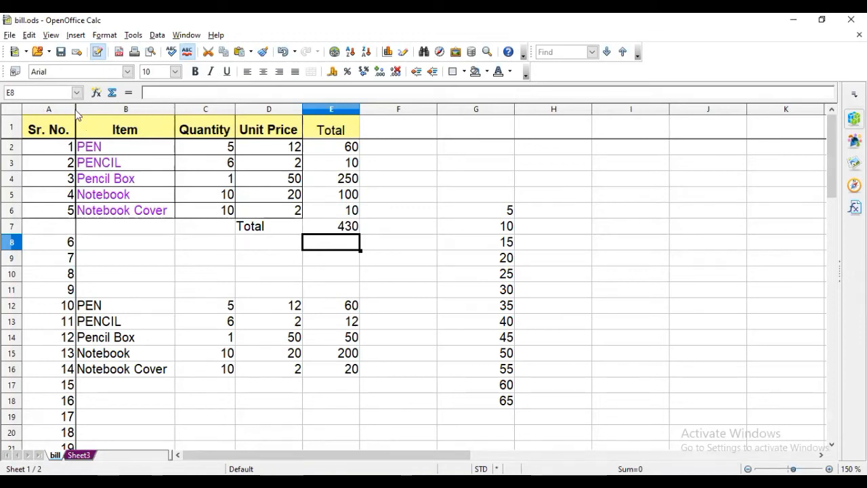
Widen the Sr. No. column (A) slightly by moving its boundary with the Item column
mouse_move(76, 109)
left_mouse_down()
mouse_move(97, 111)
mouse_move(83, 110)
left_mouse_up()
mouse_move(14, 137)
left_mouse_down()
mouse_move(14, 129)
mouse_move(15, 138)
left_mouse_up()
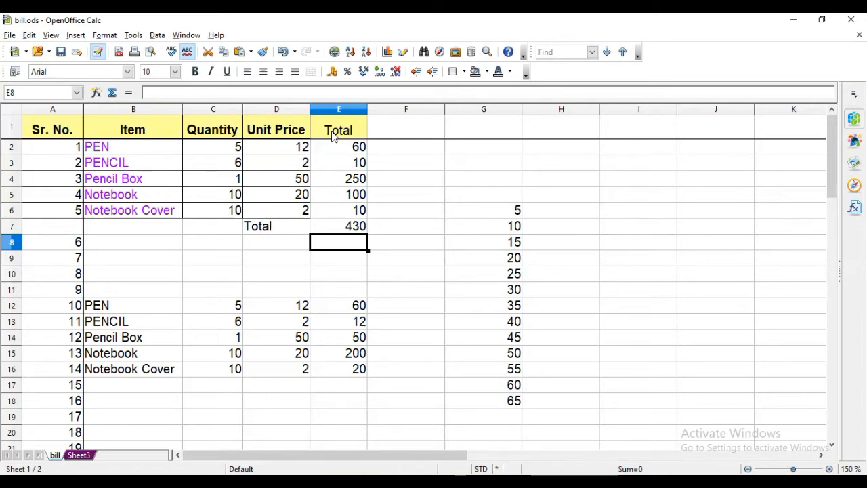
left_click(116, 34)
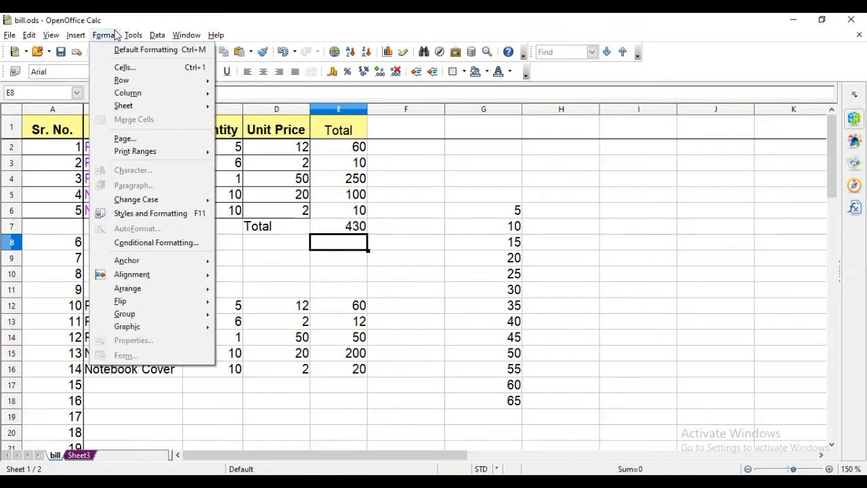
left_click(256, 18)
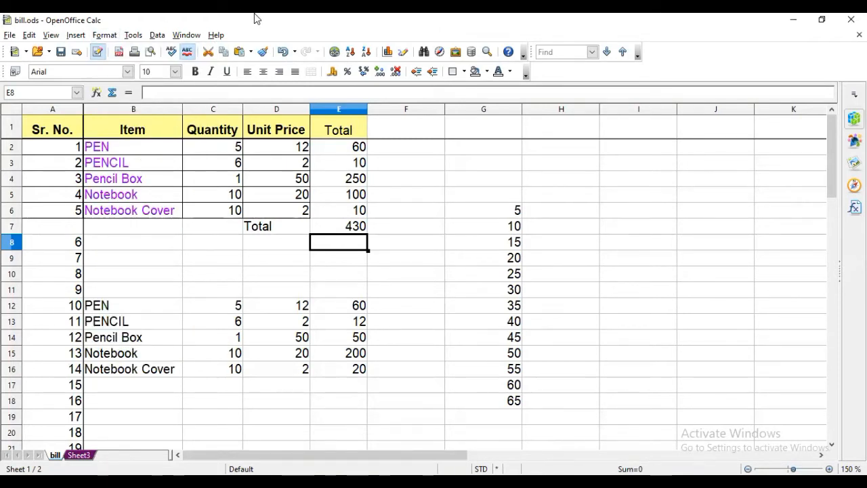
Open the program options and review the User Data, General, Memory, View and Print settings of OpenOffice
left_click(133, 34)
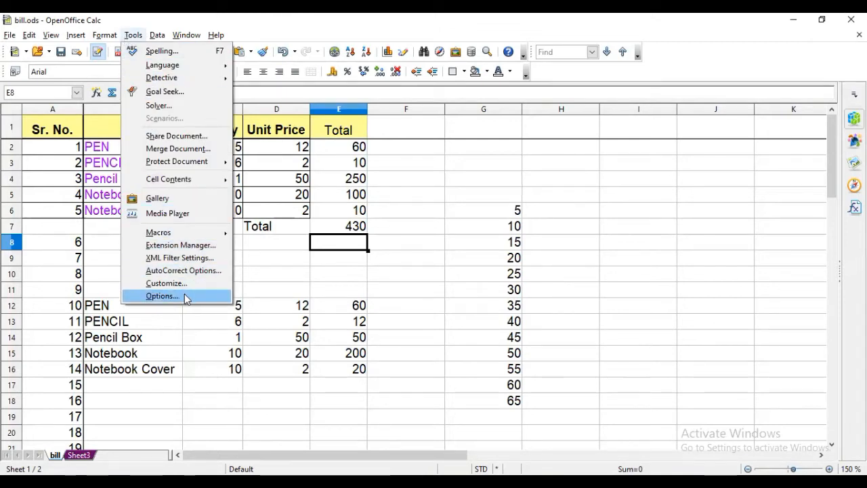
left_click(163, 296)
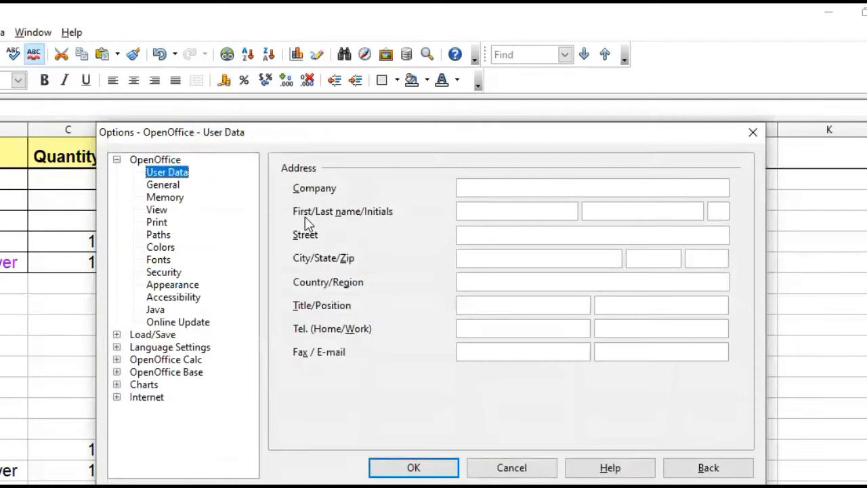
left_click_drag(328, 134, 347, 75)
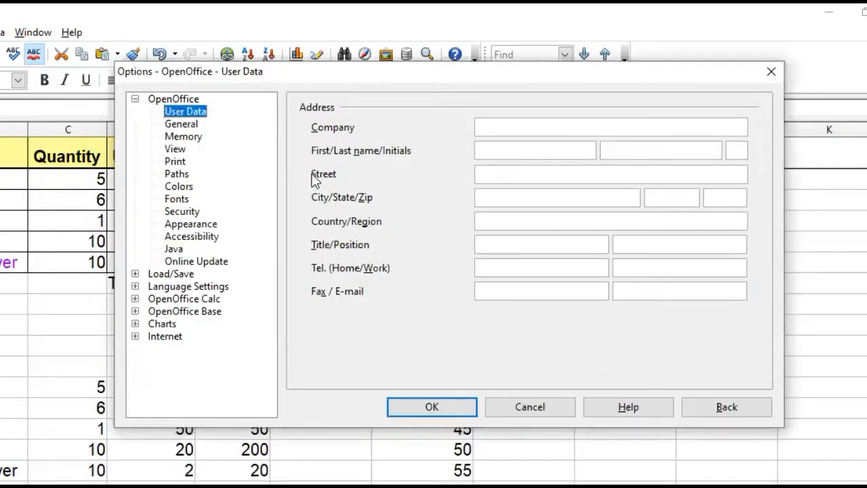
left_click(181, 125)
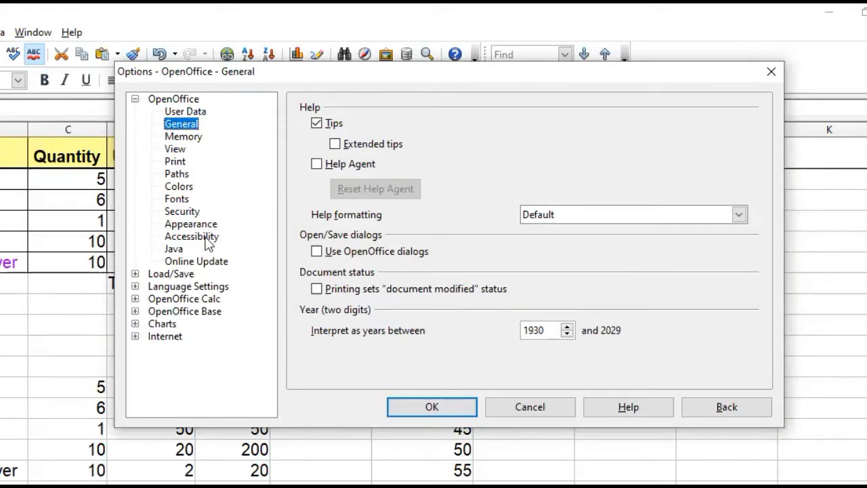
left_click(193, 138)
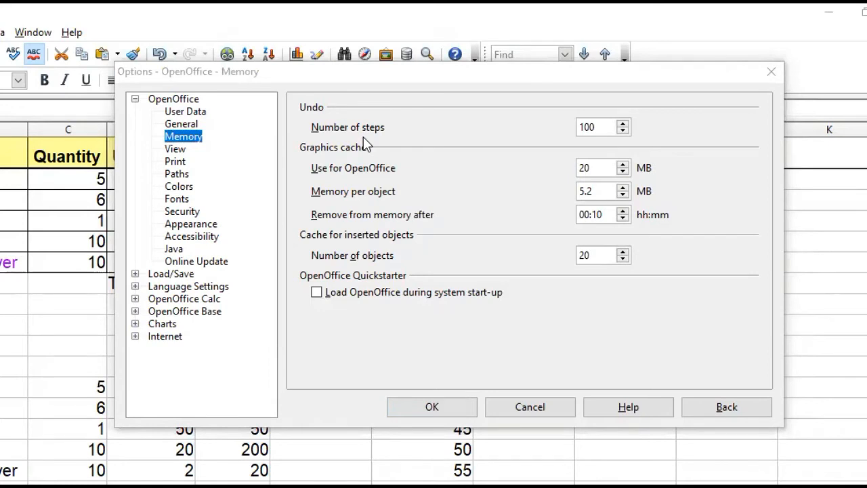
left_click(176, 148)
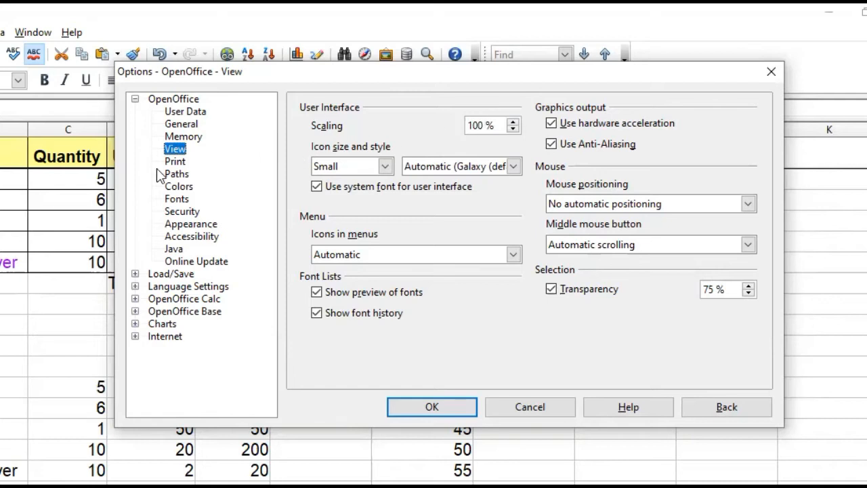
left_click(183, 163)
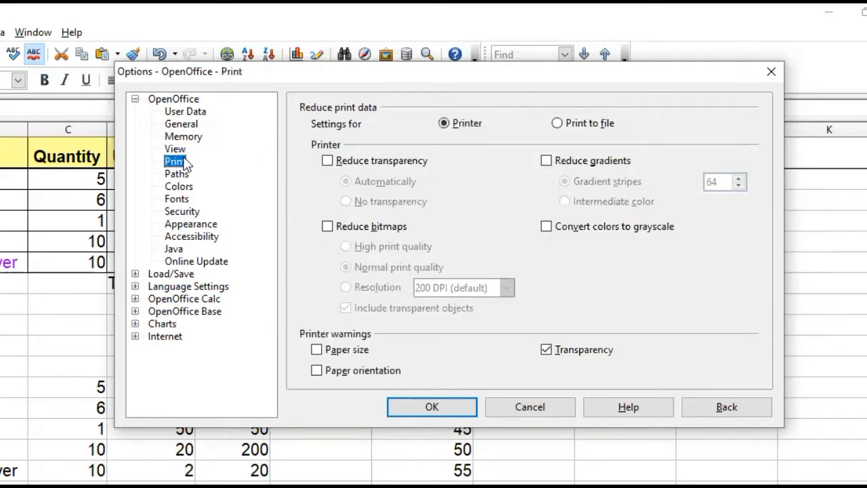
left_click(182, 151)
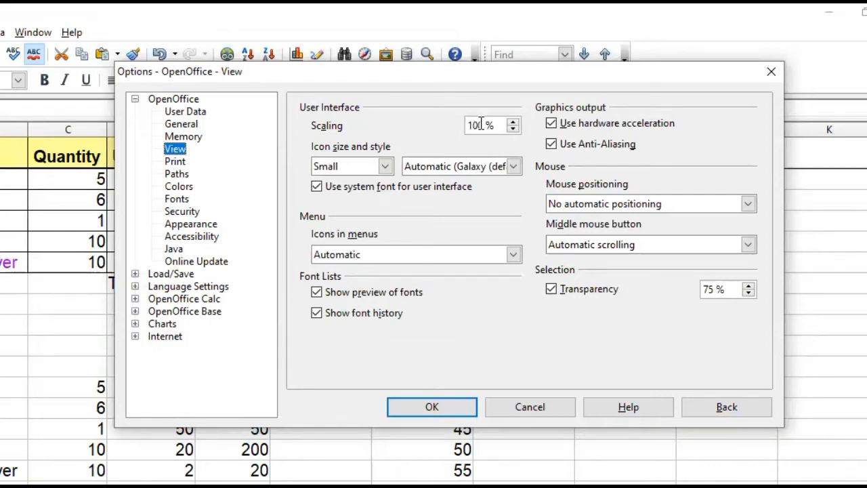
left_click(181, 164)
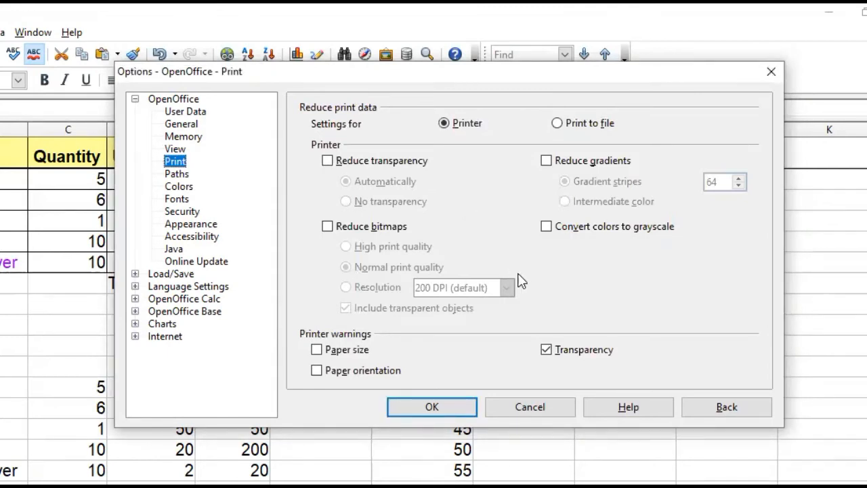
Look through the Paths, Colors, Fonts, Security, Appearance, Accessibility, Java and Online Update settings in the options
left_click(175, 174)
left_click(176, 187)
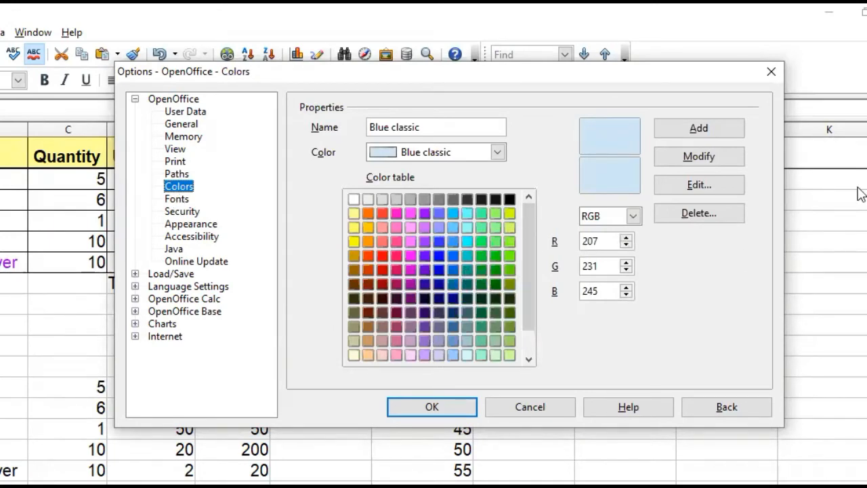
left_click(172, 201)
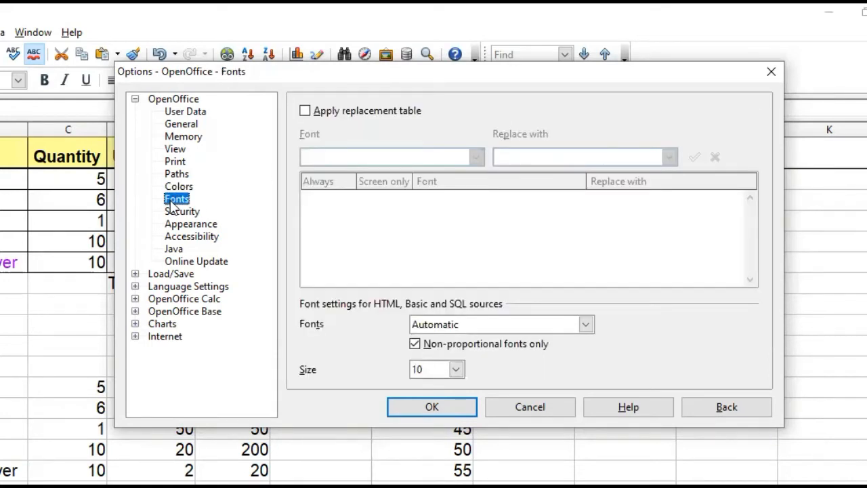
left_click(187, 214)
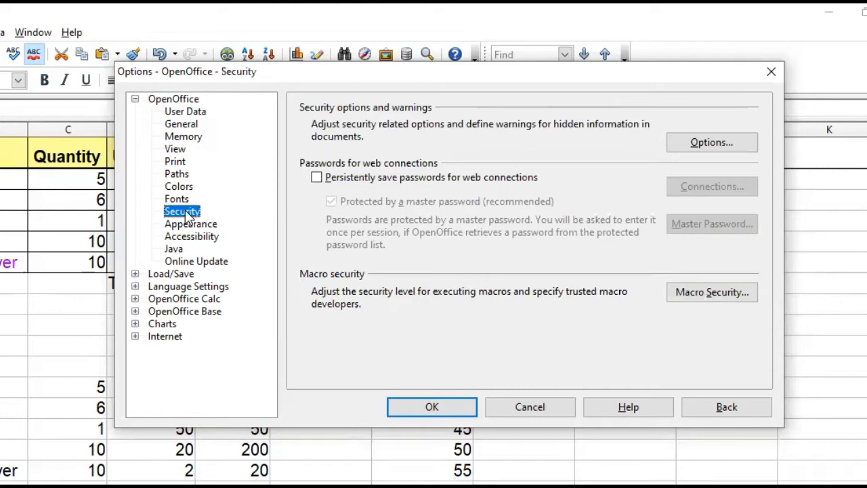
left_click(184, 225)
left_click(185, 238)
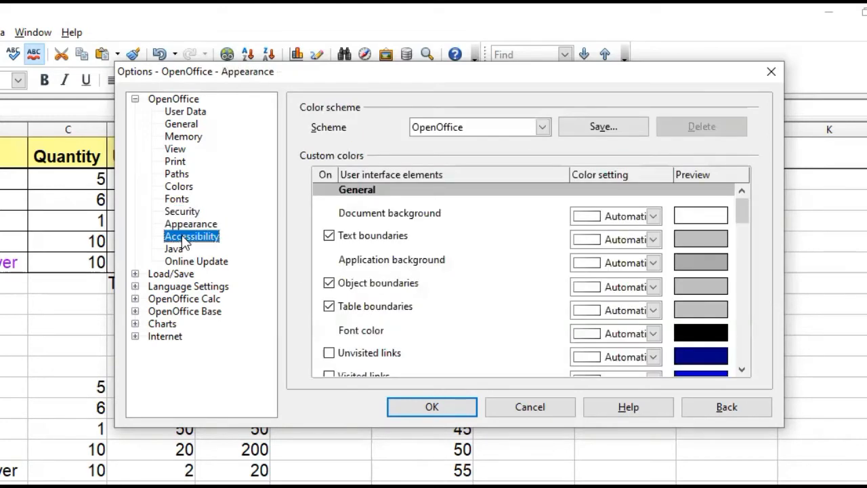
left_click(177, 250)
left_click(185, 262)
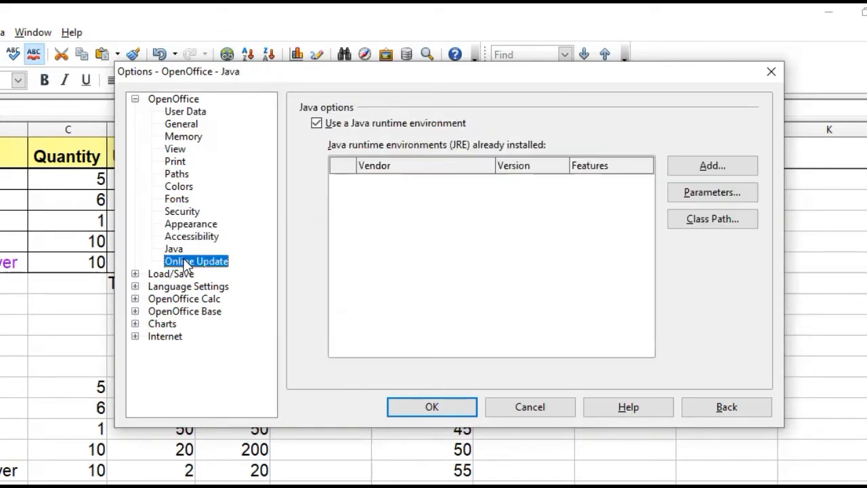
Review the Load/Save General settings and the Languages settings, and close the options with OK
left_click(135, 274)
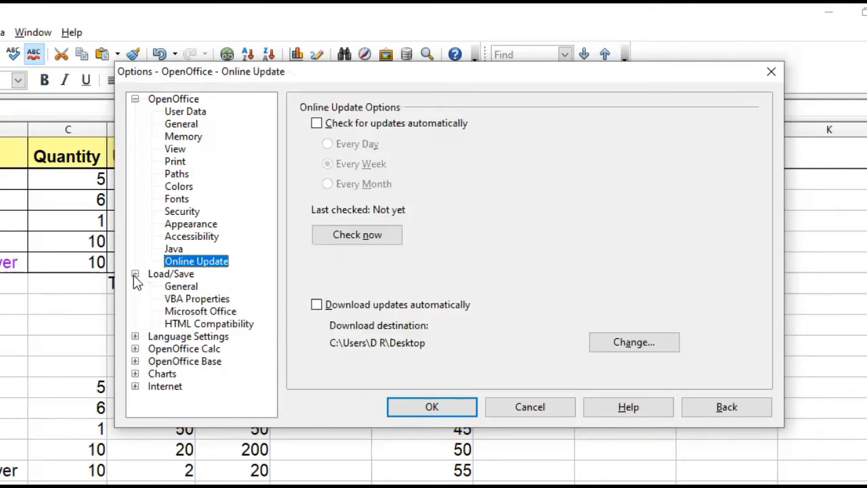
left_click(180, 287)
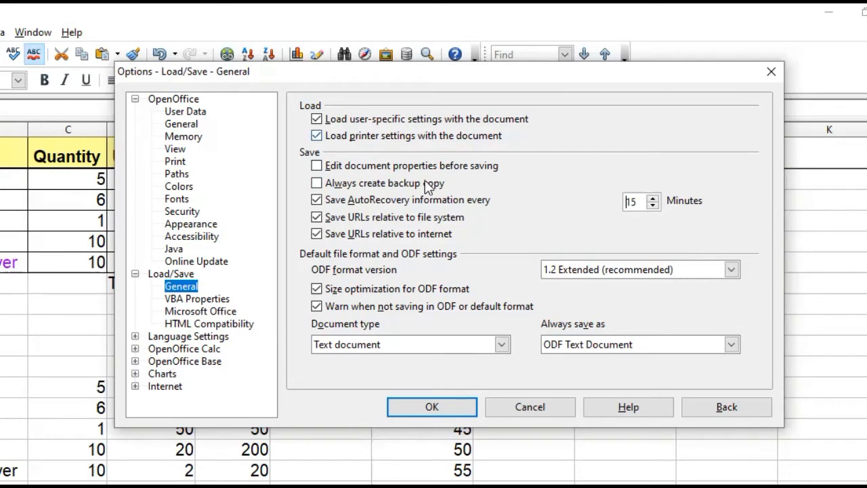
left_click(135, 337)
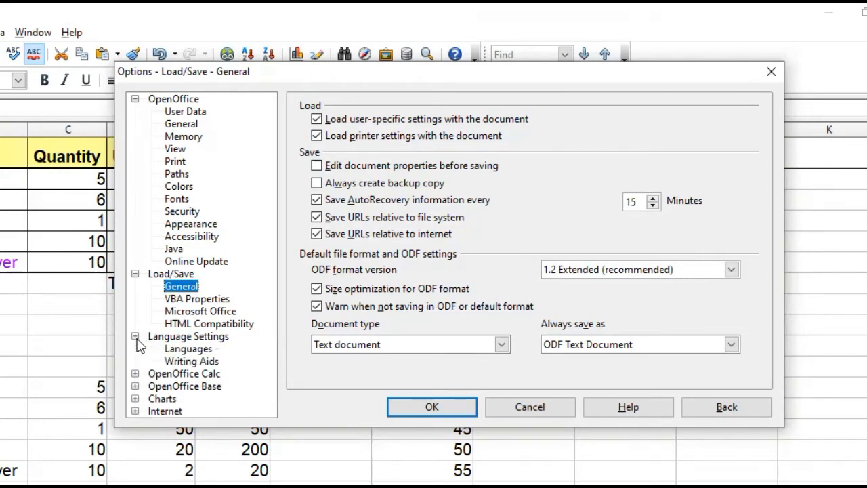
left_click(195, 349)
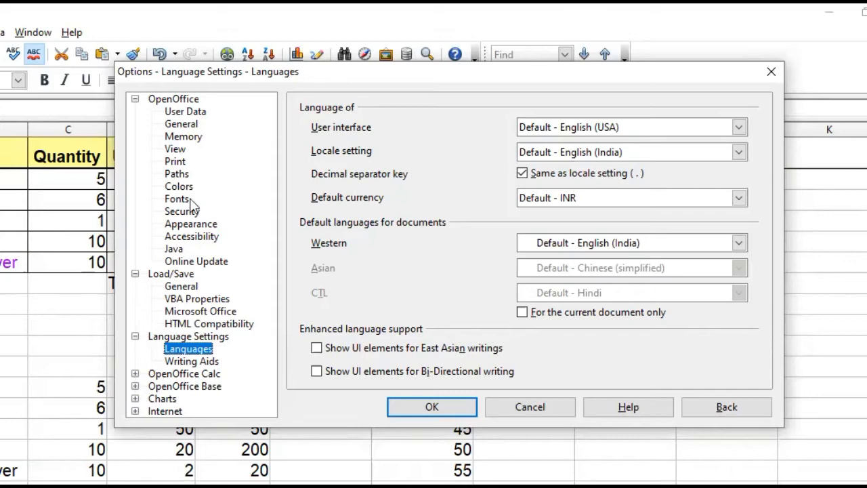
left_click(412, 406)
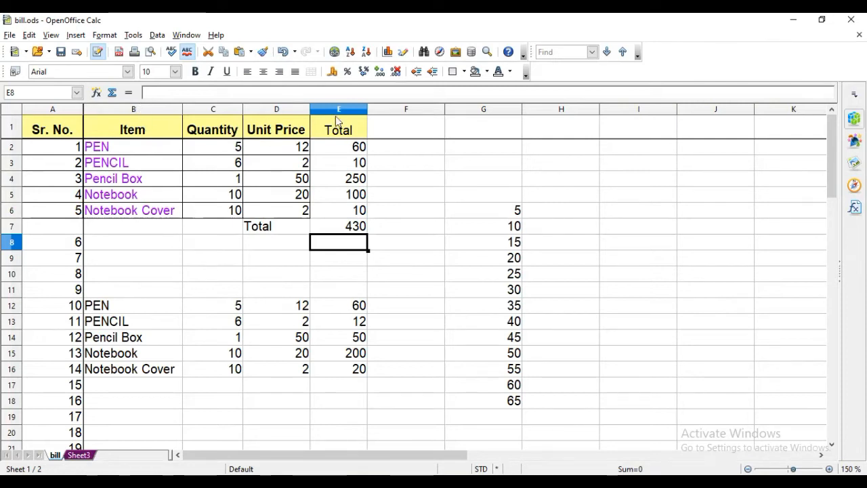
Delete the entire Sr. No. column (A) and undo the deletion
left_click(38, 110)
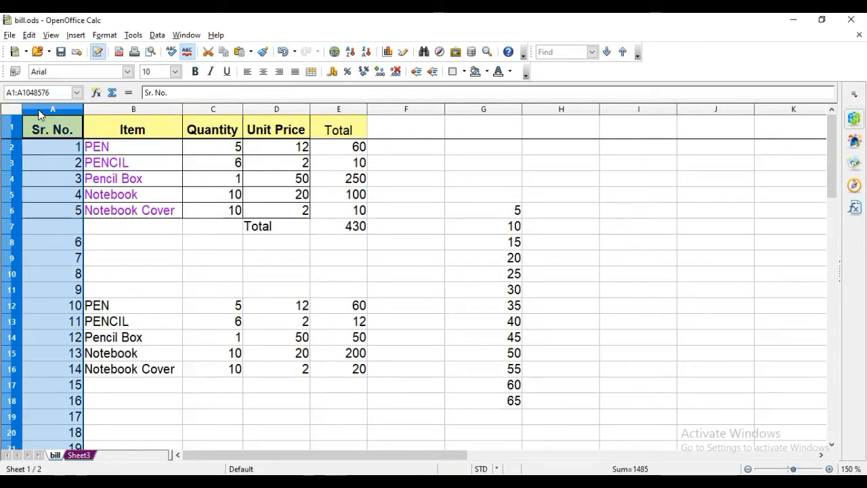
right_click(38, 109)
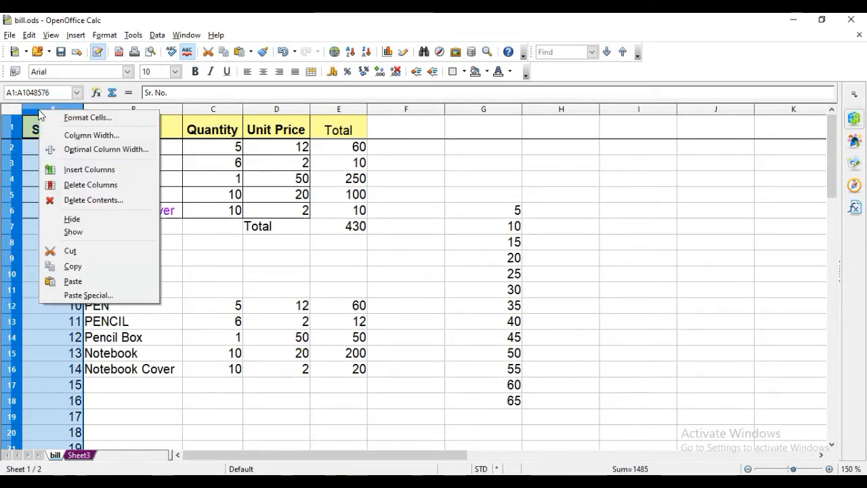
left_click(99, 187)
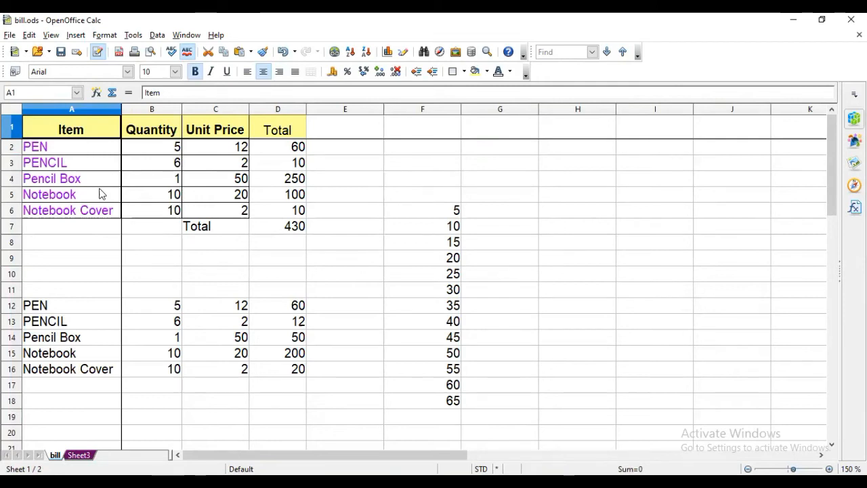
key("ctrl+z")
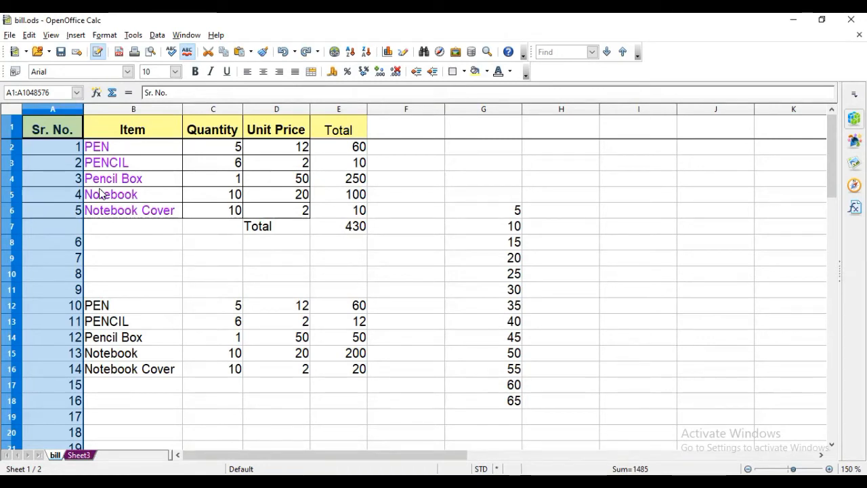
Delete the entire Notebook Cover row (row 6) and undo the deletion
left_click(17, 210)
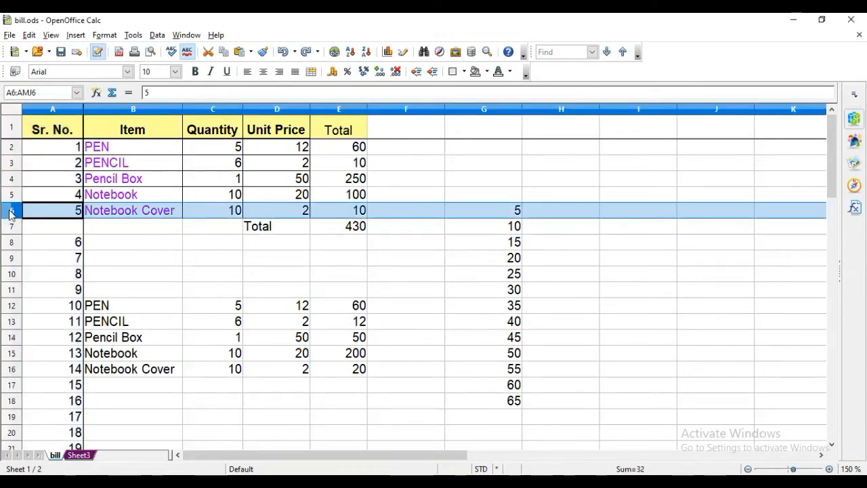
right_click(11, 214)
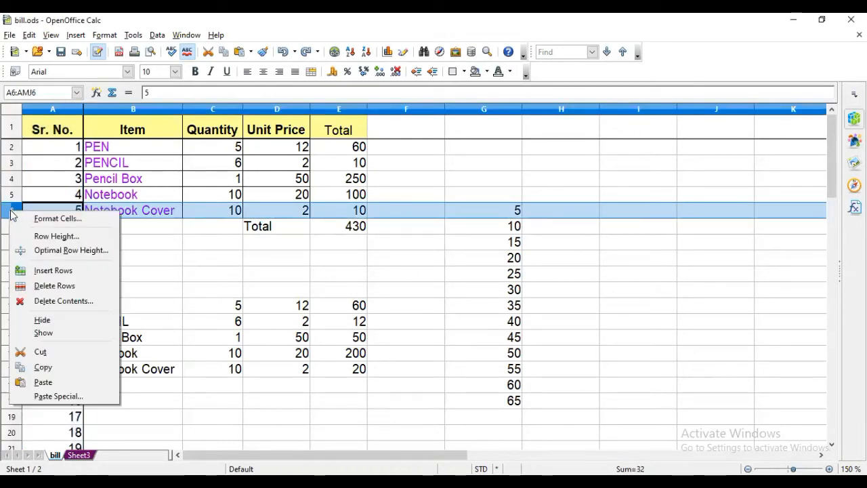
left_click(51, 286)
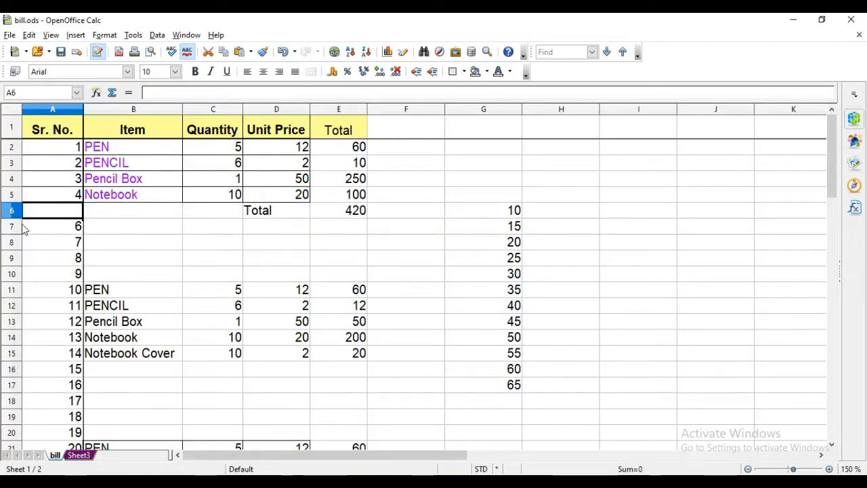
key("ctrl+z")
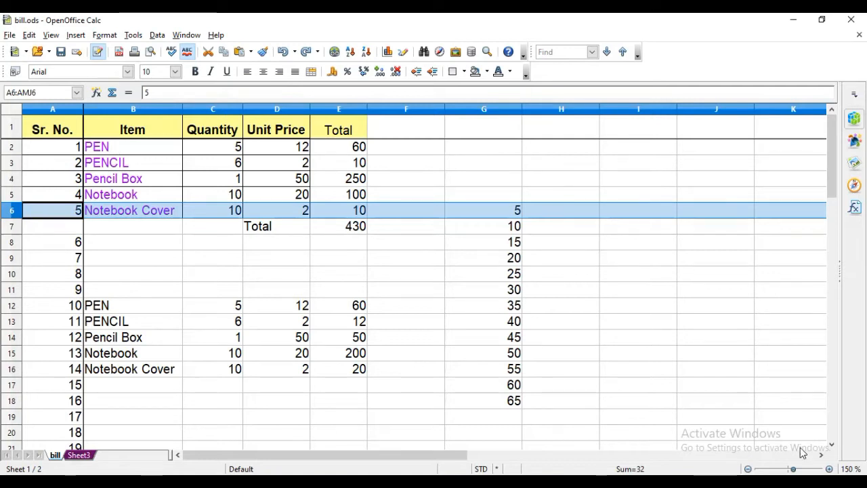
Examine how the frozen Sr. No. column behaves while browsing the columns beyond Total, keeping the zoom at 150 %
left_click(822, 454)
left_click(821, 454)
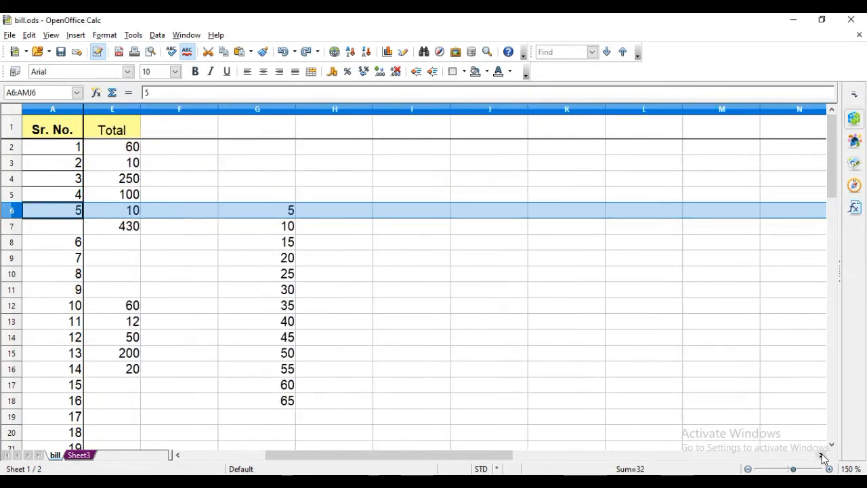
left_click(822, 454)
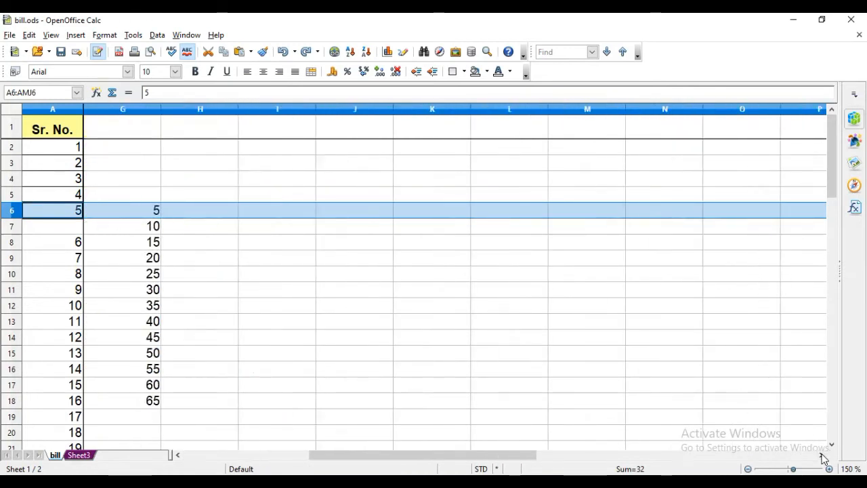
scroll(821, 456, "down", 3)
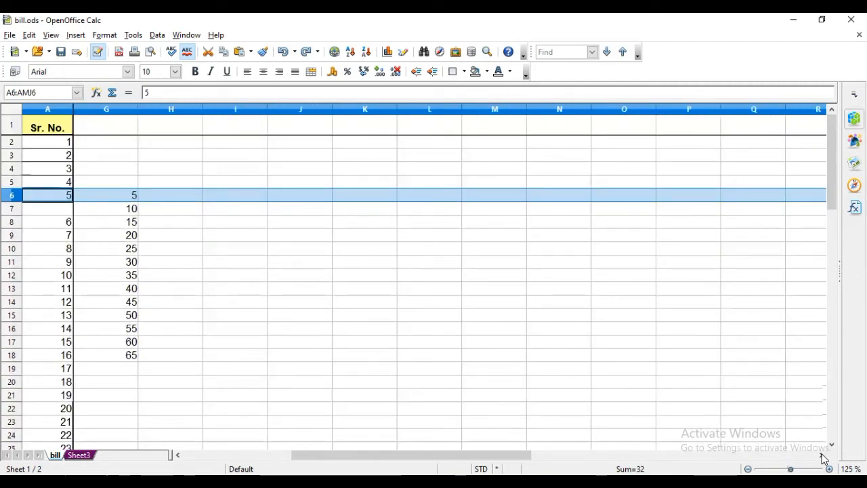
left_click(829, 469)
left_click(830, 469)
left_click(829, 469)
left_click(829, 468)
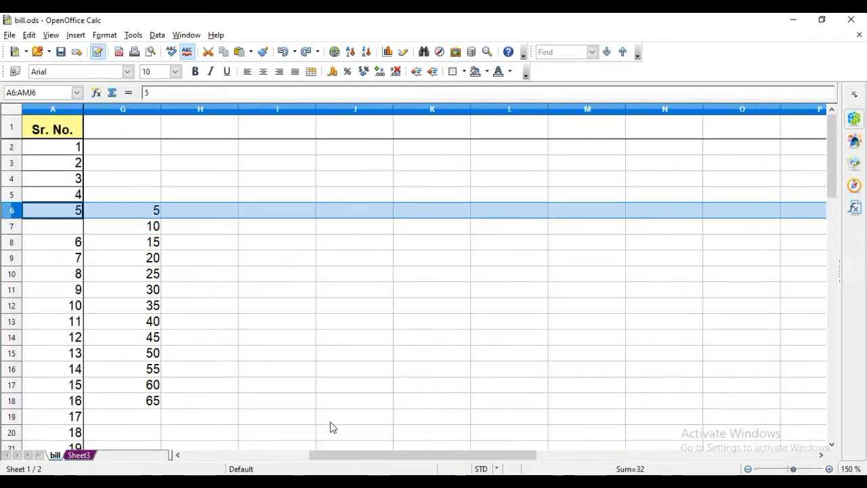
scroll(332, 426, "left", 4)
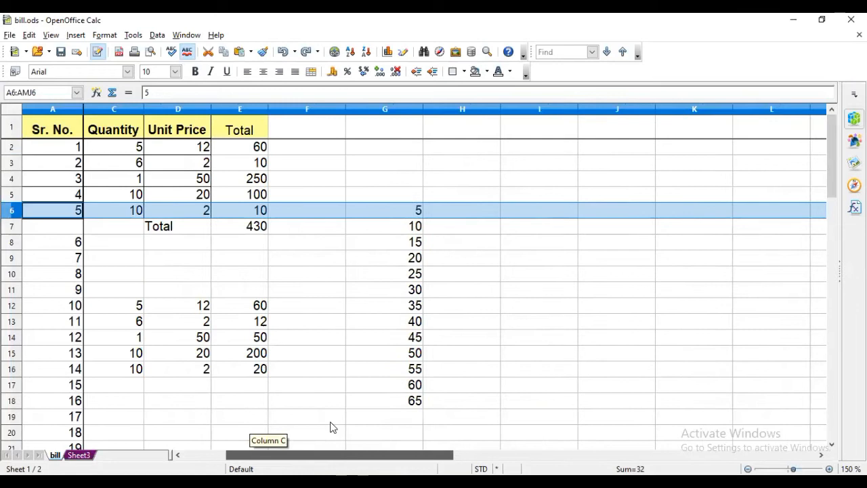
Unfreeze the panes of the bill sheet and check how the header row and Sr. No. column move while browsing
left_click(187, 35)
left_click(205, 95)
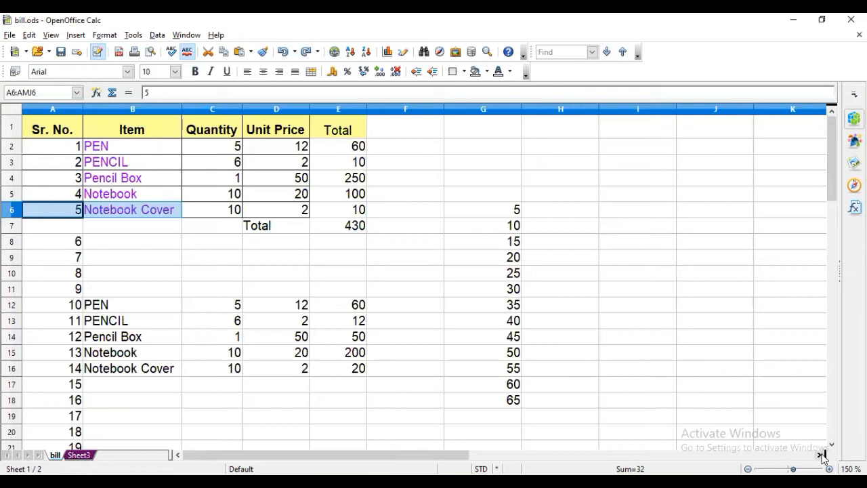
left_click(822, 454)
left_click(822, 455)
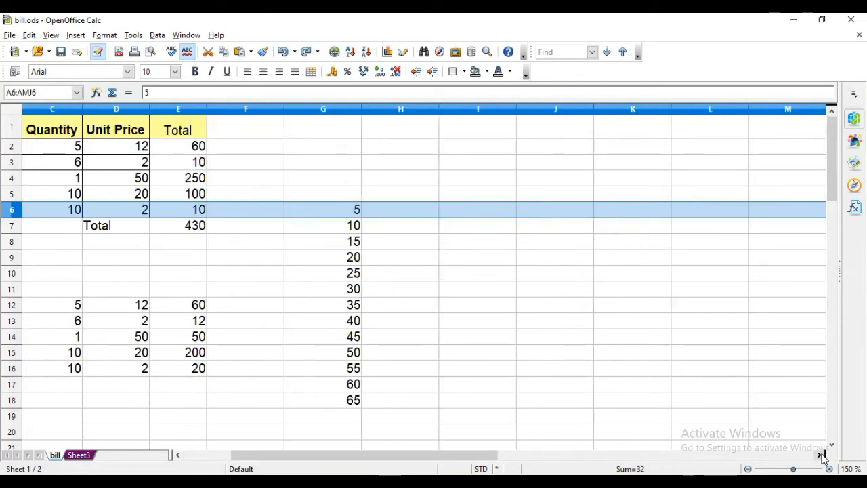
left_click(822, 454)
left_click(821, 455)
left_click(821, 455)
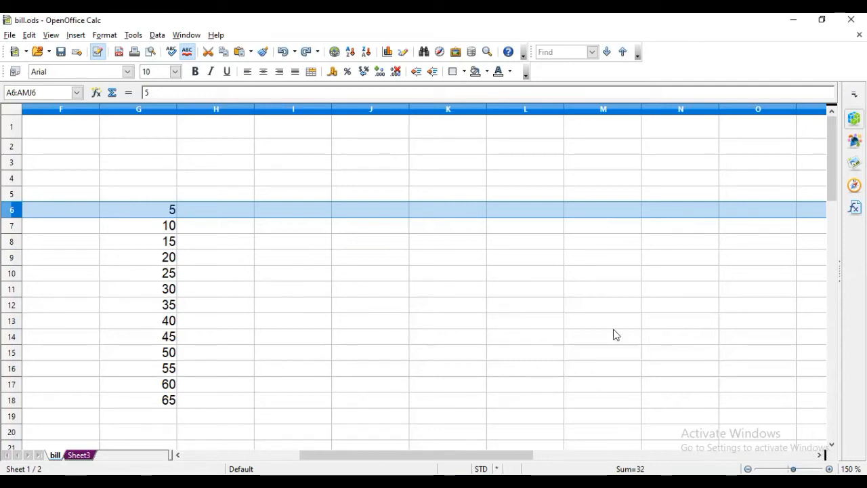
left_click_drag(442, 456, 366, 454)
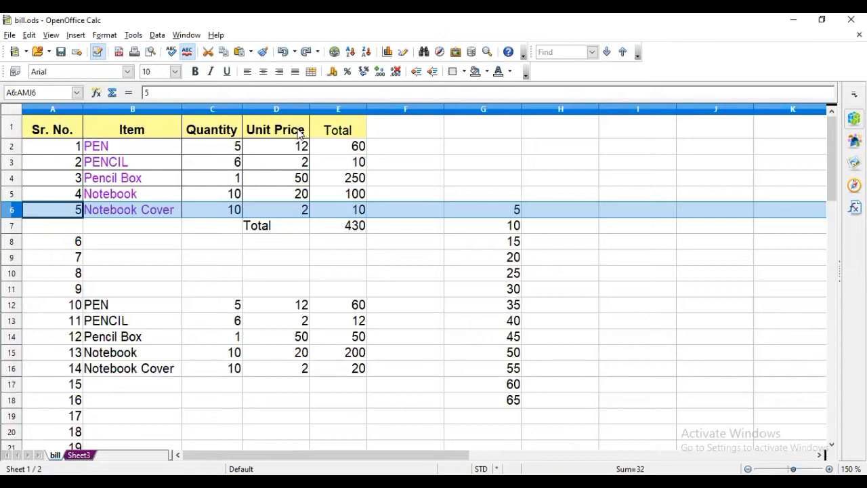
left_click_drag(831, 197, 840, 204)
scroll(139, 302, "down", 6)
scroll(140, 302, "up", 6)
scroll(153, 261, "down", 3)
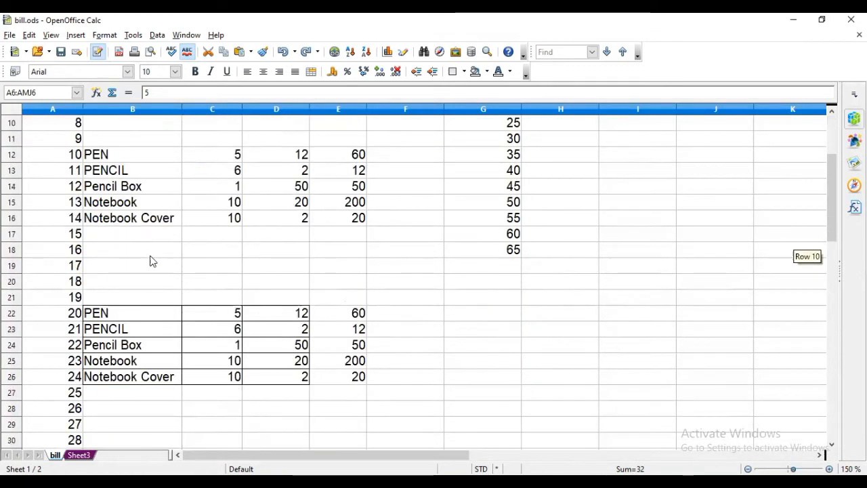
scroll(153, 261, "up", 3)
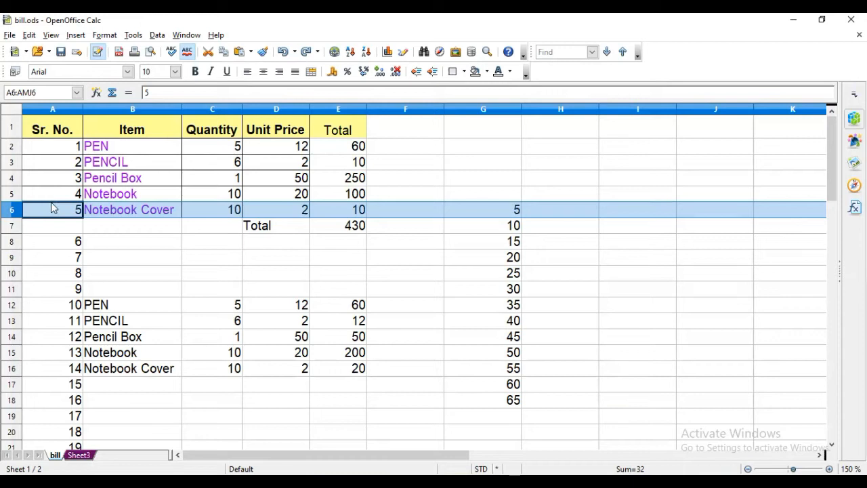
Freeze the header row and the Sr. No. column of the bill sheet at cell B2
left_click(58, 241)
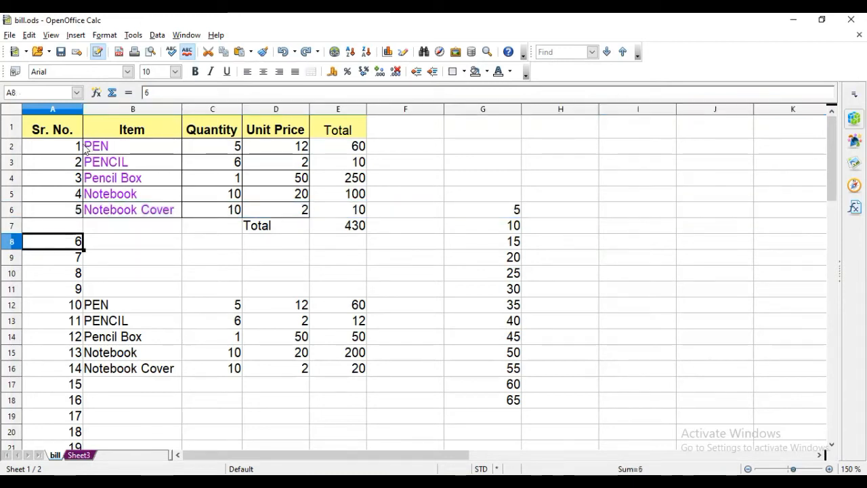
left_click(92, 148)
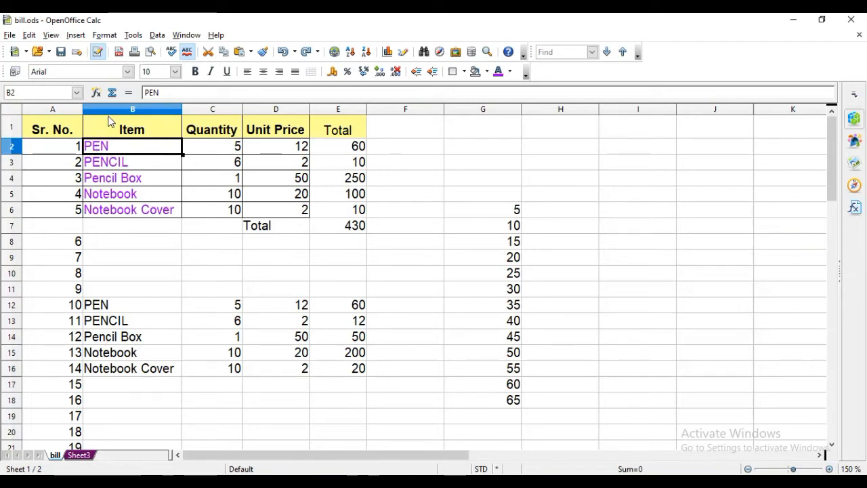
left_click(185, 36)
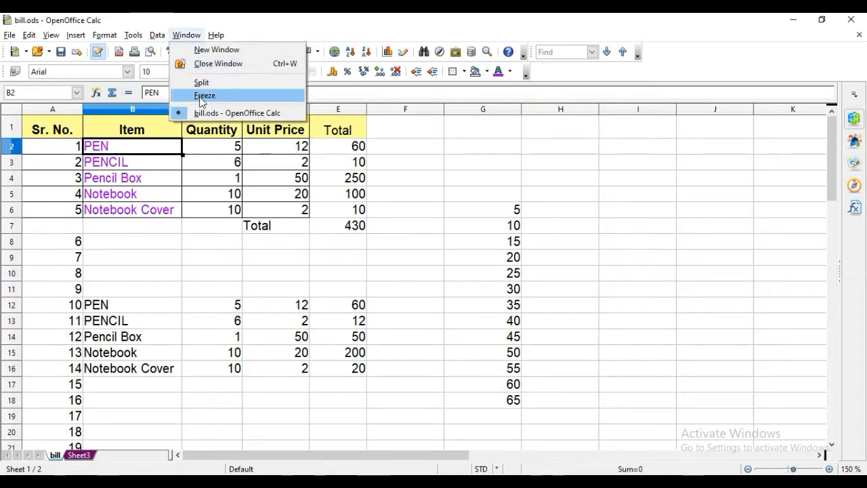
left_click(203, 96)
Check how the frozen header row behaves while browsing down and back up the rows of the bill sheet
left_click(179, 256)
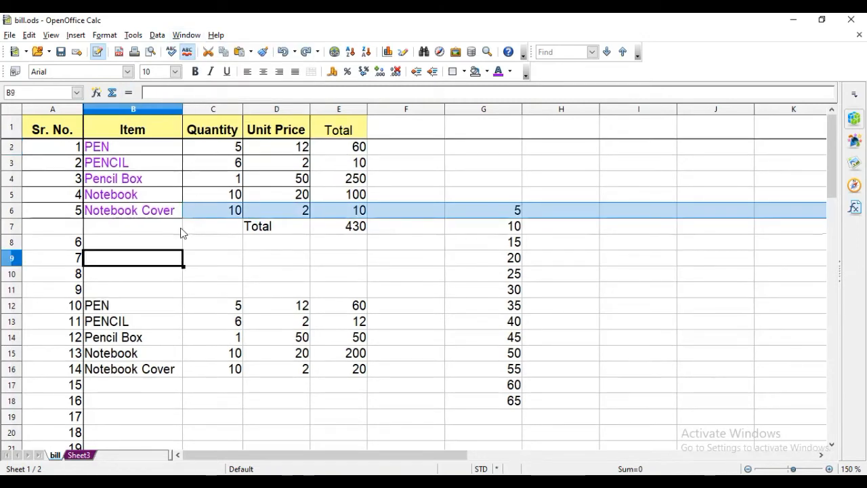
scroll(183, 200, "down", 6)
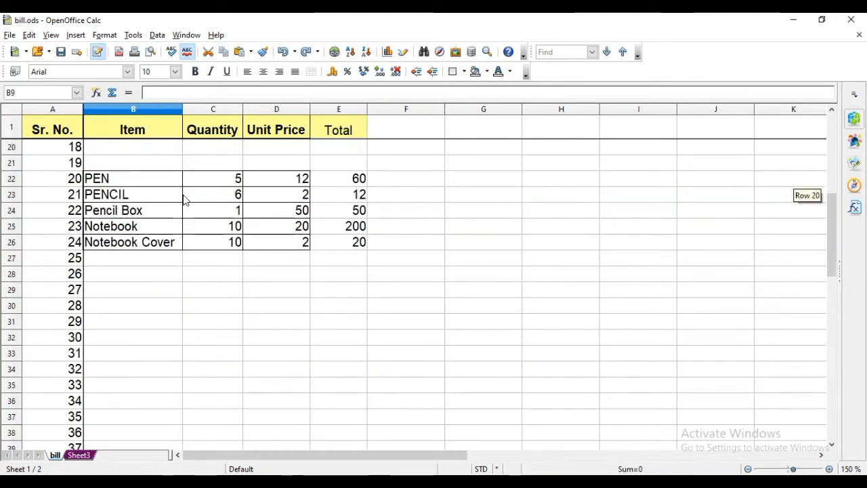
scroll(184, 197, "down", 3)
scroll(184, 196, "up", 9)
scroll(184, 197, "down", 5)
scroll(184, 196, "up", 6)
scroll(194, 177, "down", 7)
scroll(194, 177, "up", 7)
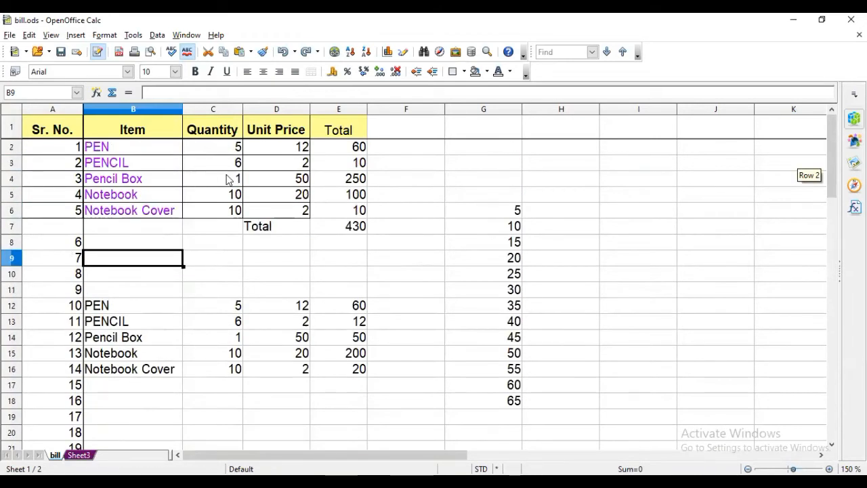
Check how the frozen Sr. No. column behaves while browsing across to the far columns and back
left_click(821, 455)
left_click(821, 455)
left_click(821, 454)
left_click(821, 455)
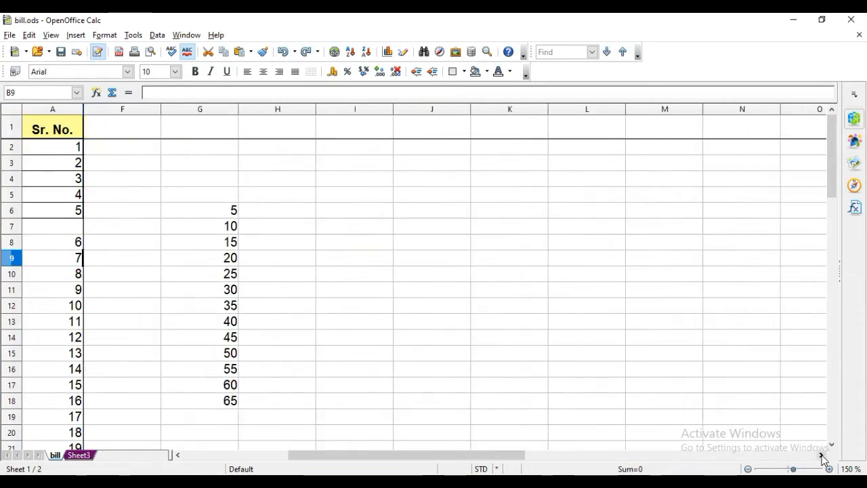
left_click(821, 455)
left_click(821, 455)
left_click(821, 454)
left_click(821, 455)
left_click(821, 454)
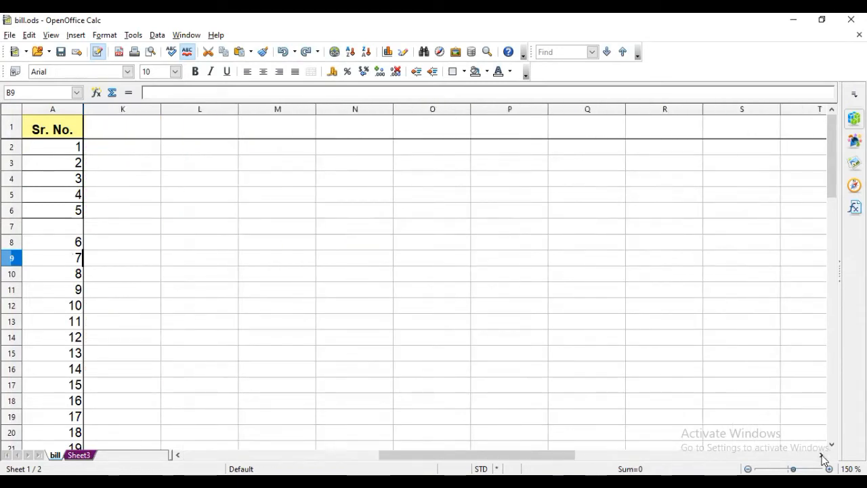
left_click(372, 393)
scroll(370, 394, "left", 9)
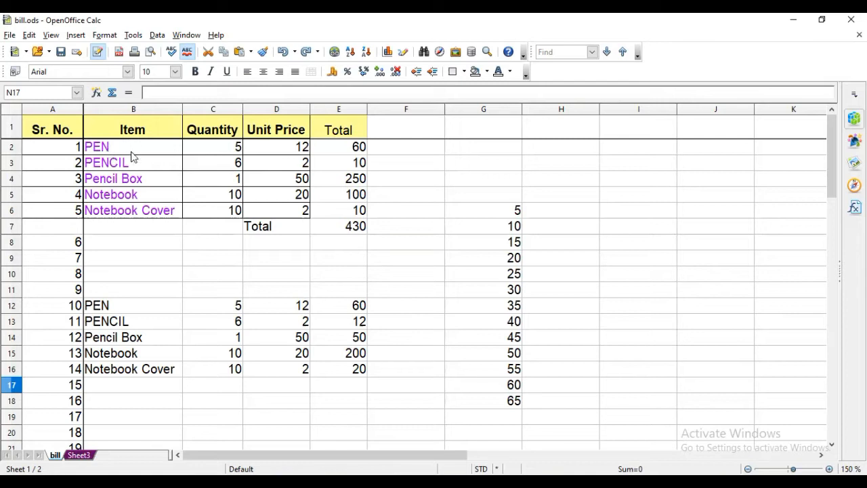
left_click(95, 151)
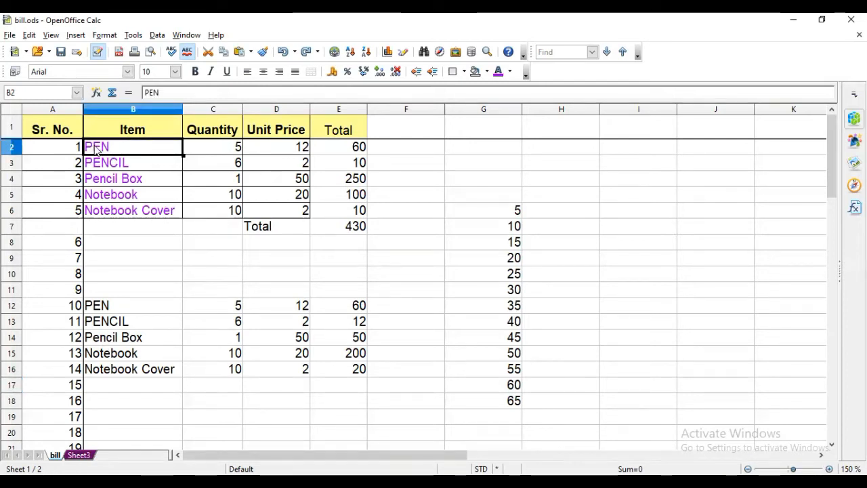
left_click(220, 182)
left_click(269, 167)
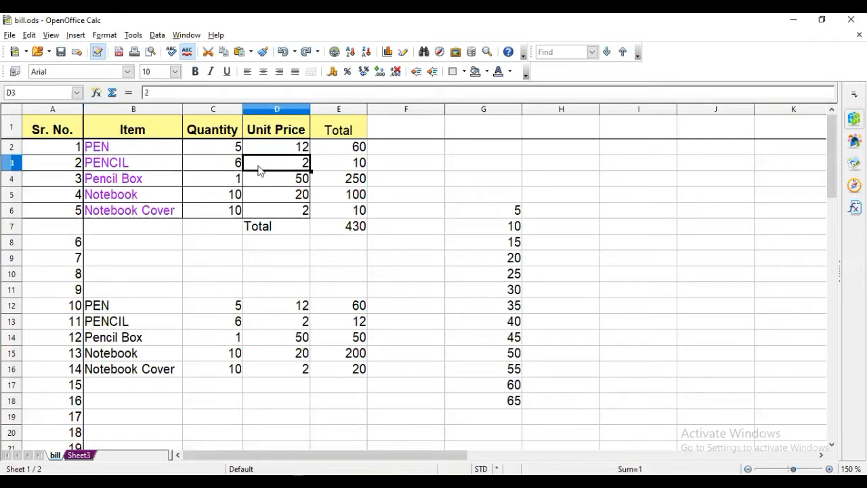
left_click(133, 181)
left_click(118, 151)
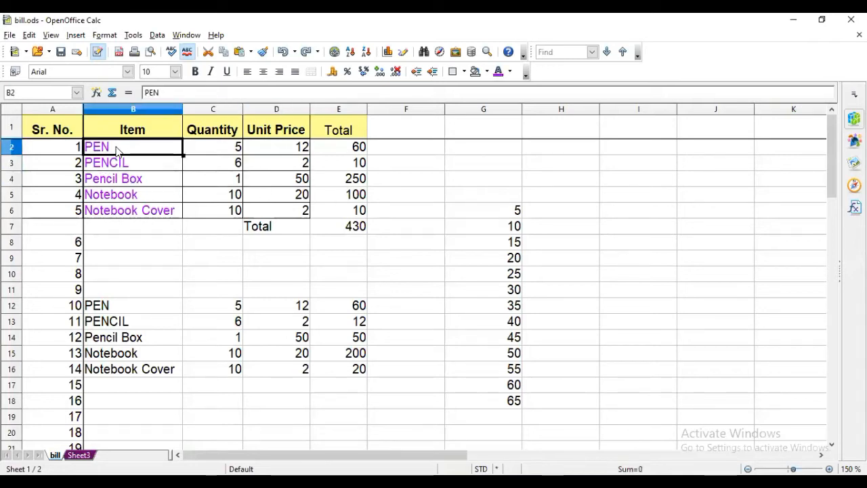
left_click(117, 179)
left_click(231, 164)
left_click(267, 148)
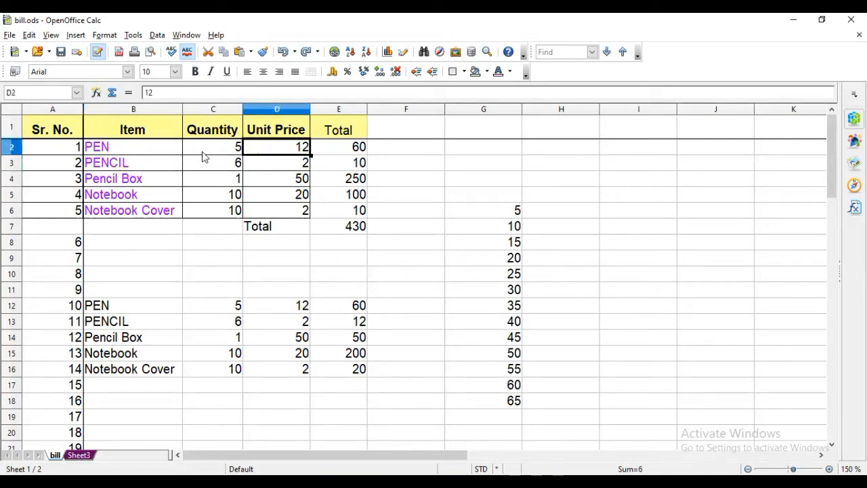
left_click(127, 147)
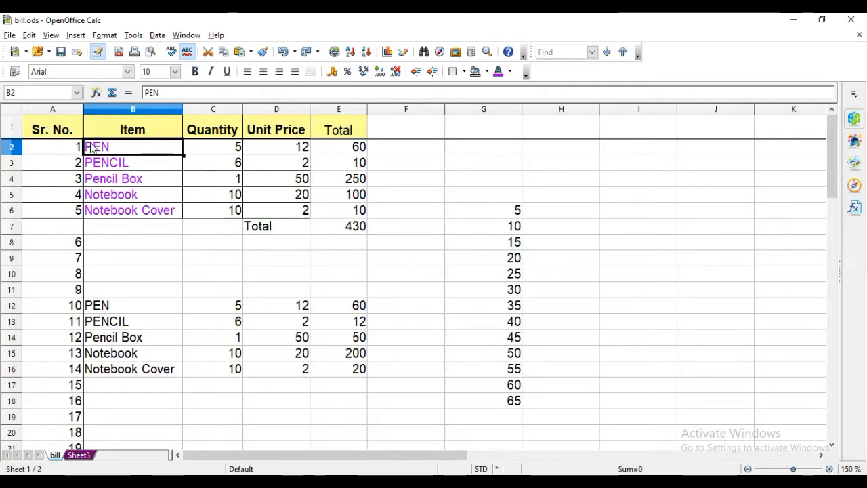
Select the bill table from the Sr. No. header to the Notebook Cover total (A1:E6)
left_click(48, 131)
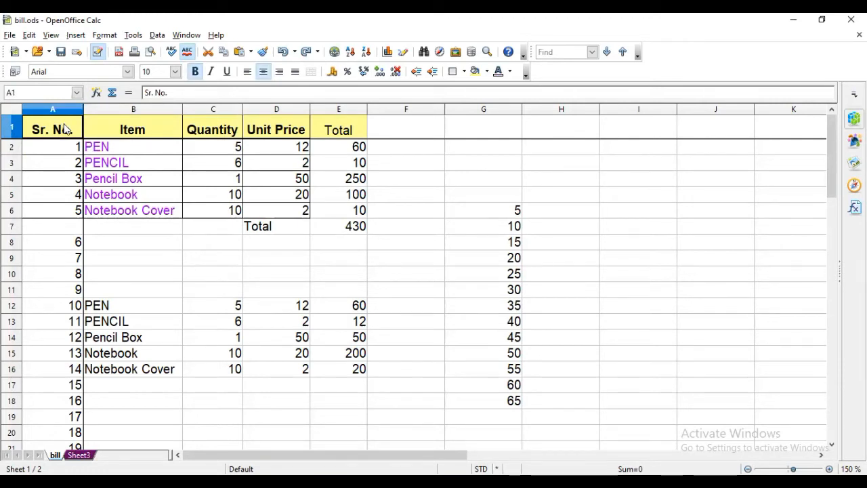
left_click_drag(76, 133, 357, 208)
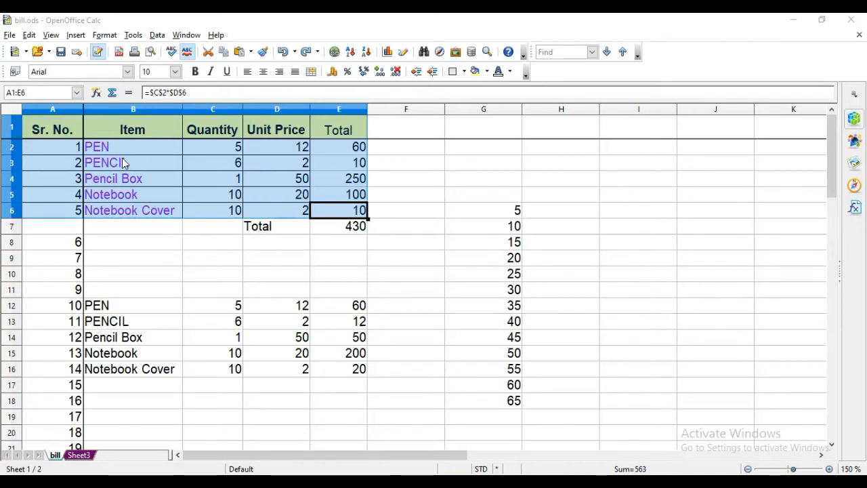
Select the non-adjacent cells B2 (PEN), C3, B5 (Notebook), D5 and E6 together in the bill table
left_click(50, 145)
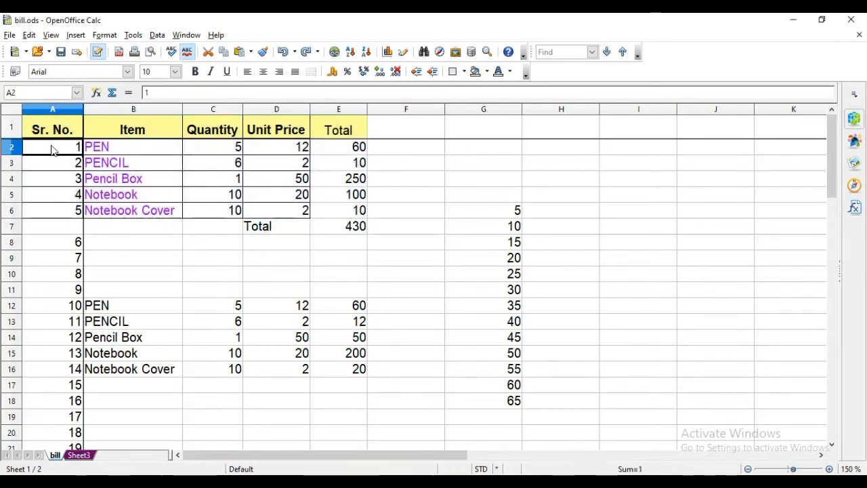
left_click(102, 153)
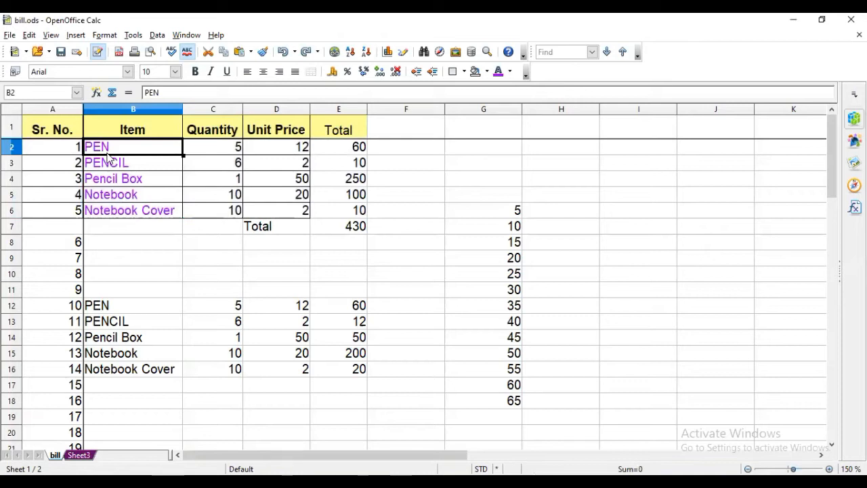
left_click(208, 166, "shift")
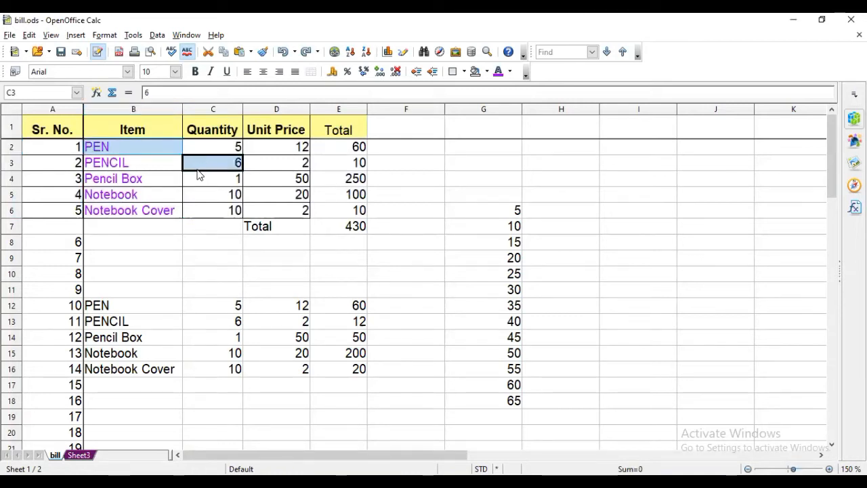
left_click(168, 195, "ctrl")
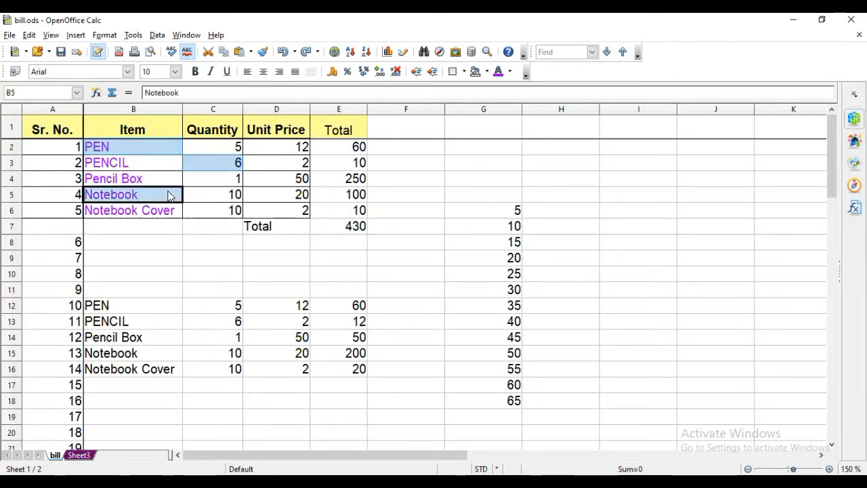
left_click(305, 195, "ctrl")
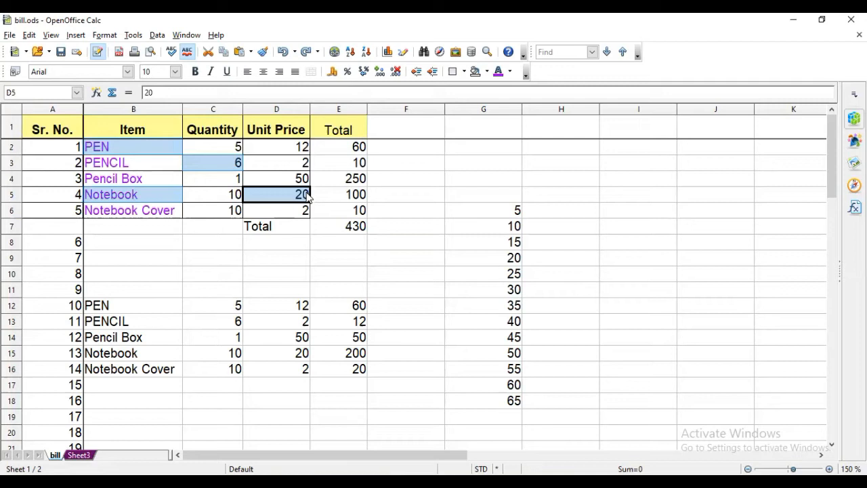
left_click(354, 212, "ctrl")
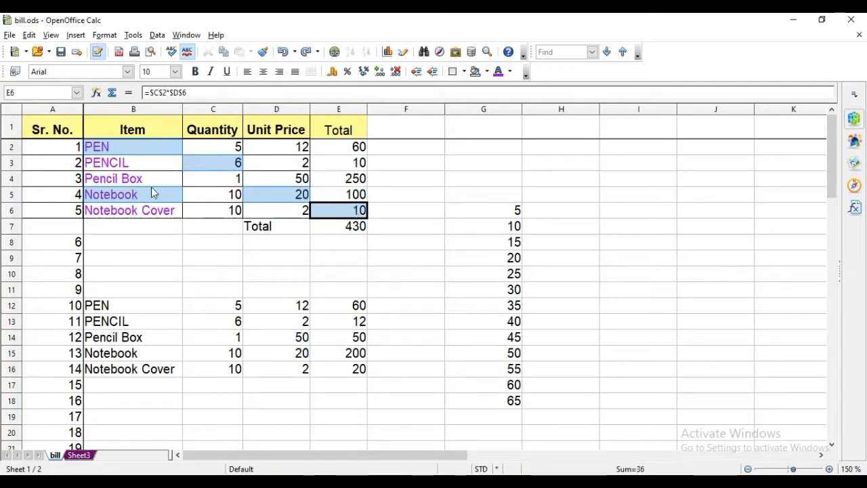
Try to copy the five non-adjacent selected cells
right_click(303, 199)
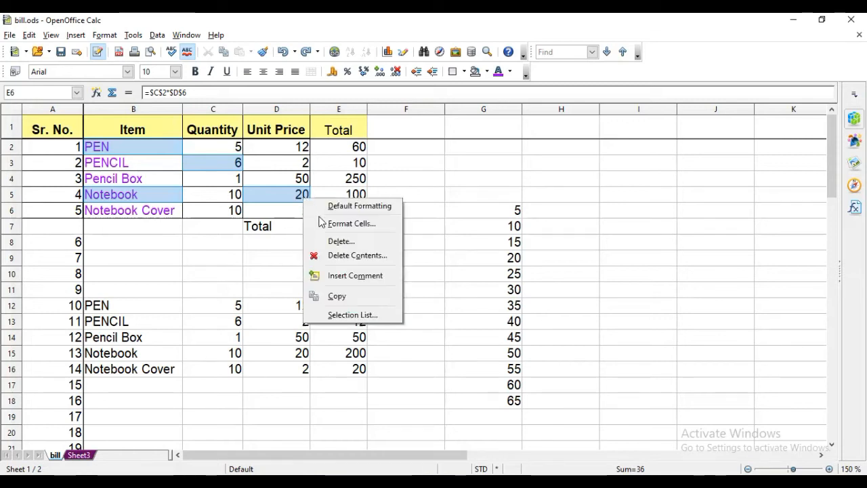
left_click(343, 300)
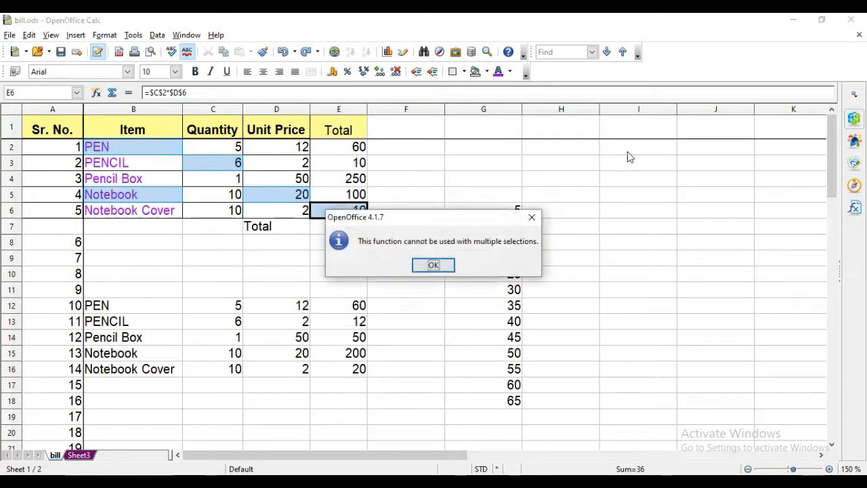
left_click(447, 267)
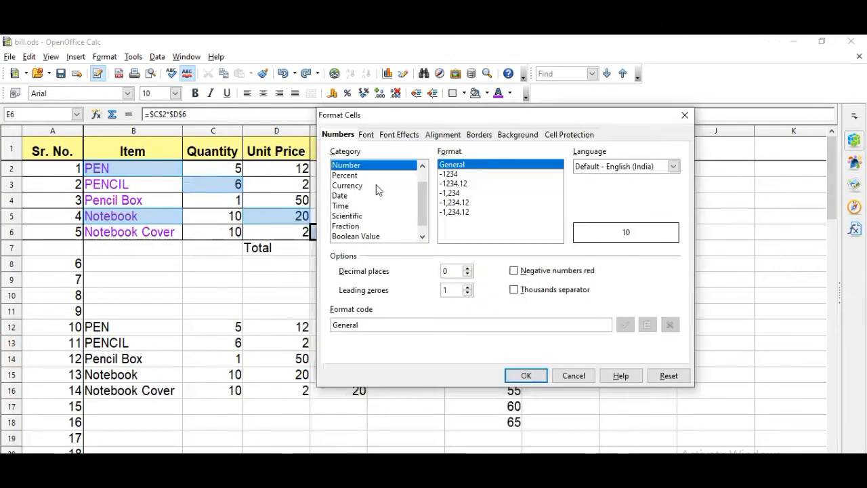
Browse the number format categories for the selected cells and choose Scientific with the -1.23E+003 format
scroll(416, 199, "up", 1)
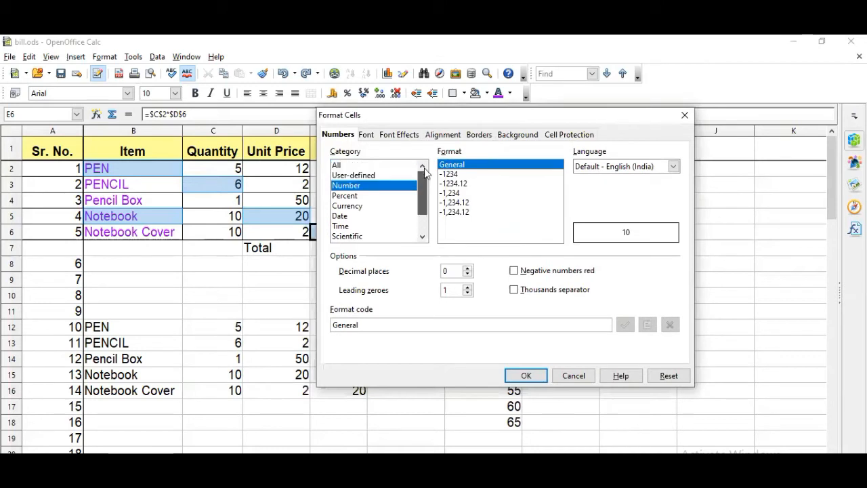
left_click(351, 166)
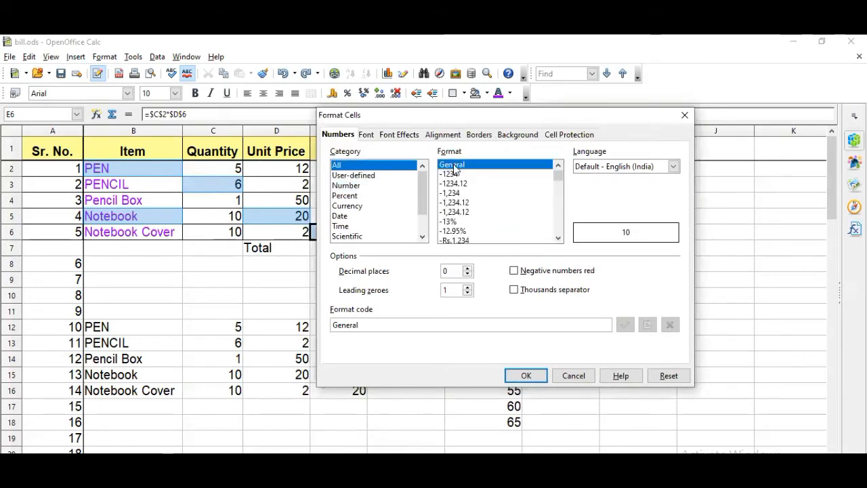
left_click(351, 186)
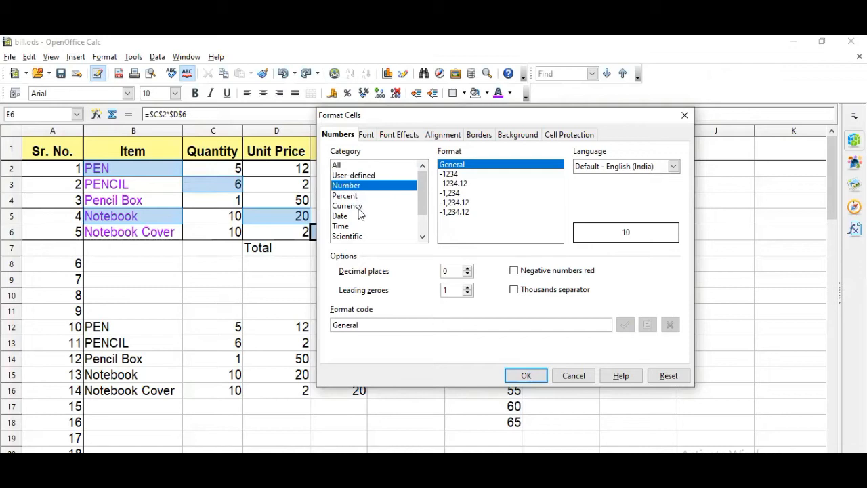
left_click(348, 216)
left_click(346, 226)
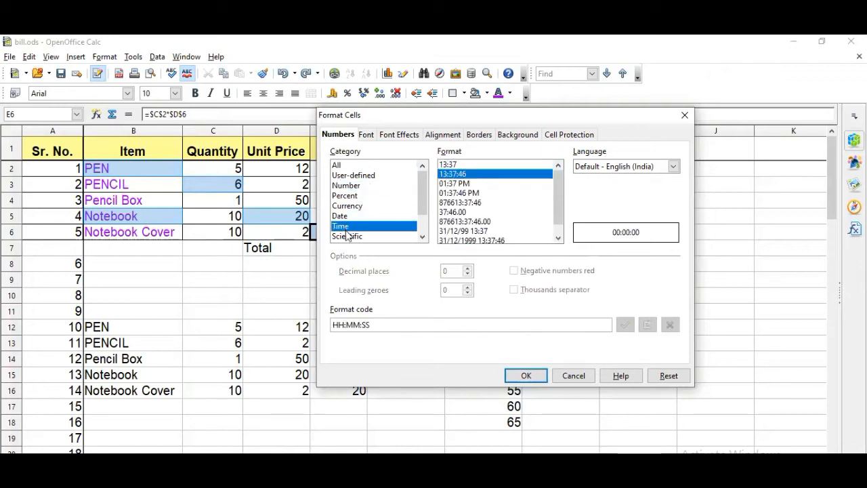
left_click(348, 236)
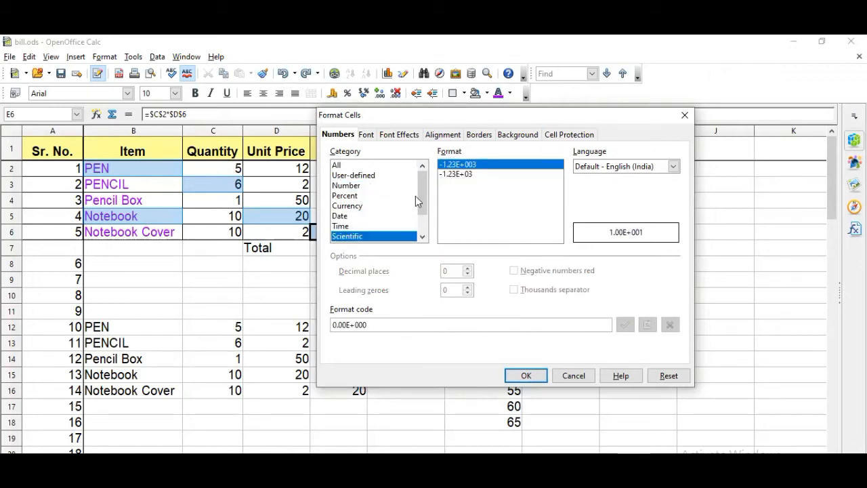
left_click_drag(417, 203, 435, 238)
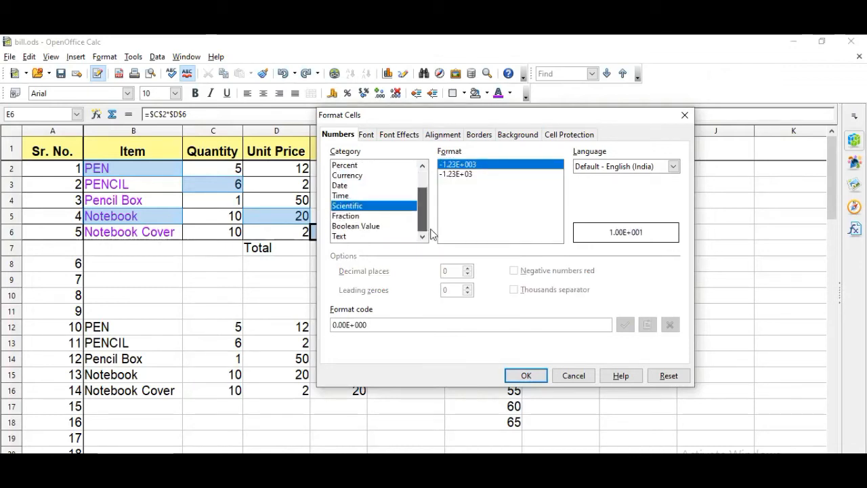
Set the font size of the selected cells to 13 in the cell formatting
left_click(372, 136)
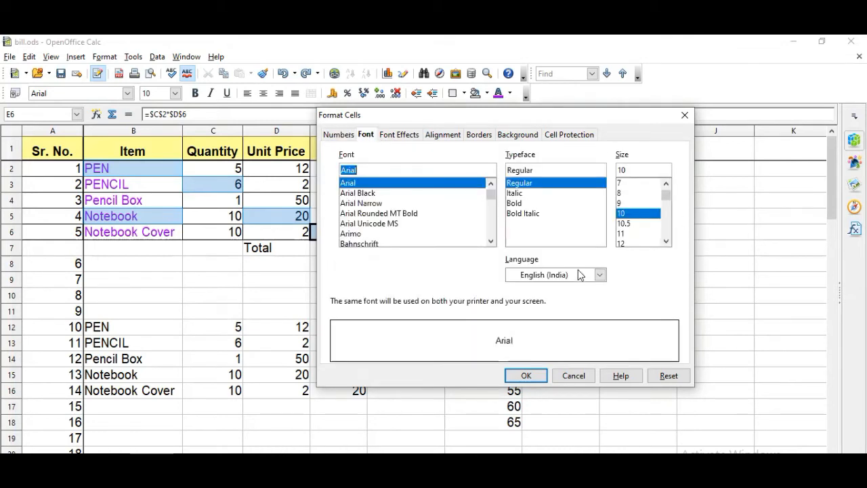
left_click(666, 242)
left_click(665, 242)
left_click(666, 241)
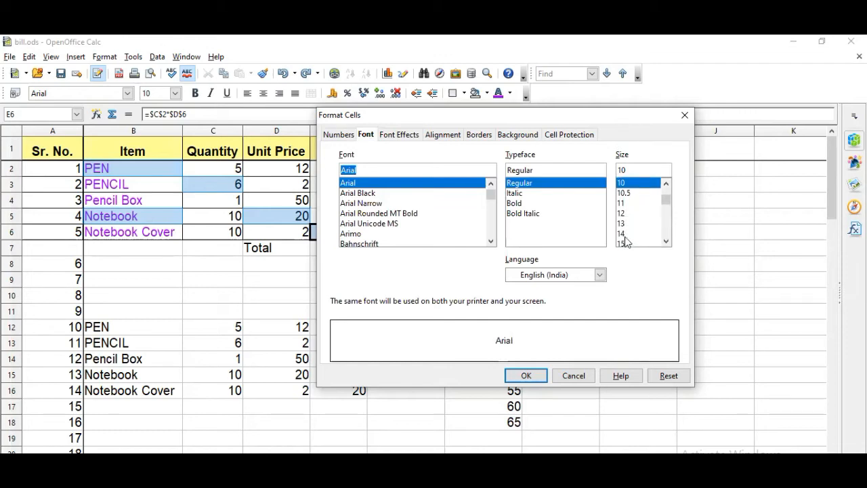
left_click(623, 224)
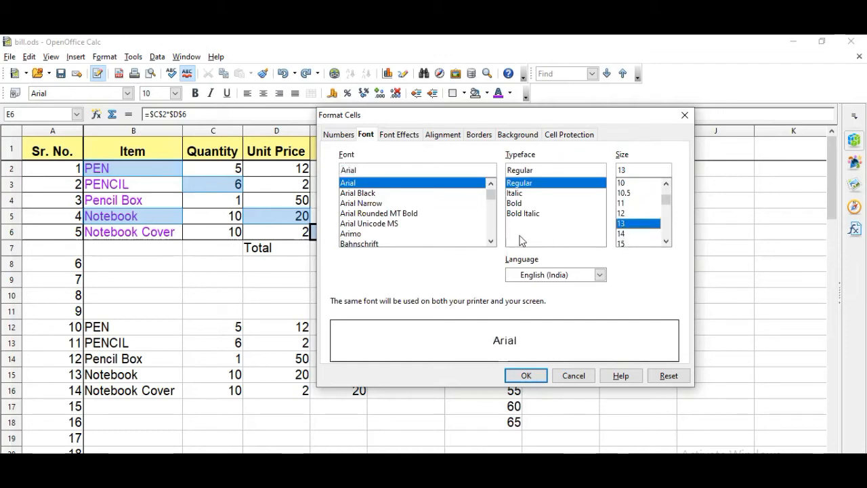
Set the selected cells' text alignment to Center horizontally and Middle vertically
left_click(409, 137)
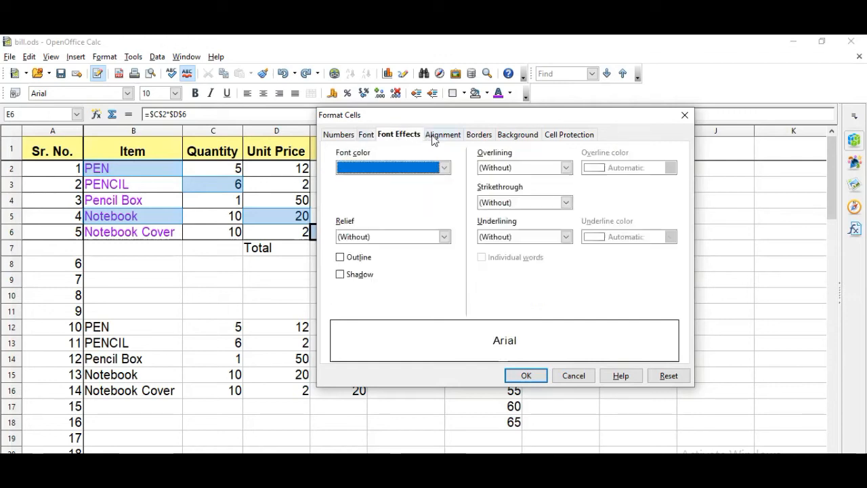
left_click(442, 135)
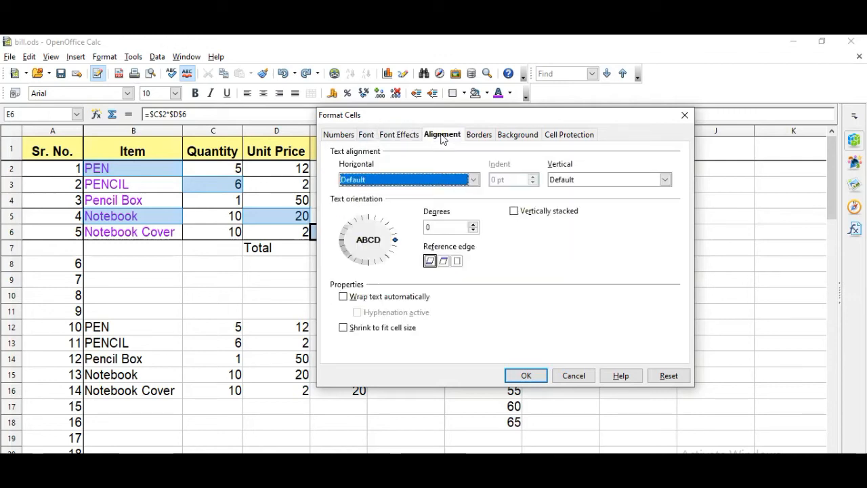
left_click(463, 182)
left_click(443, 214)
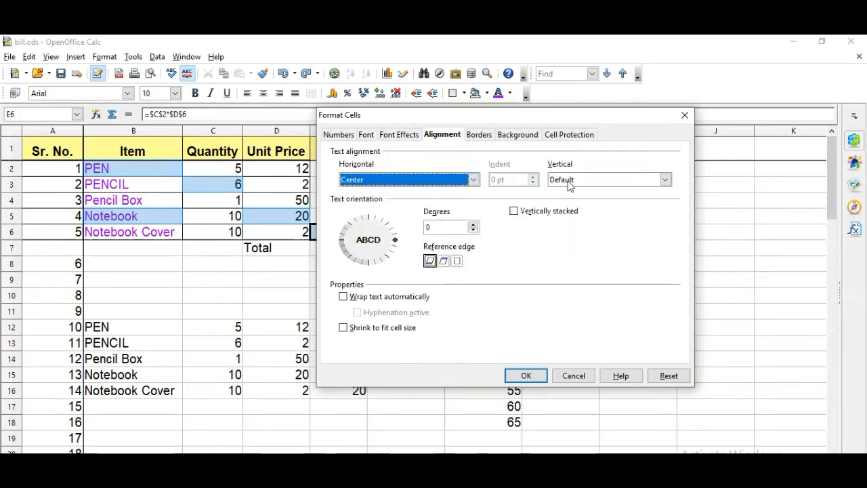
left_click(569, 183)
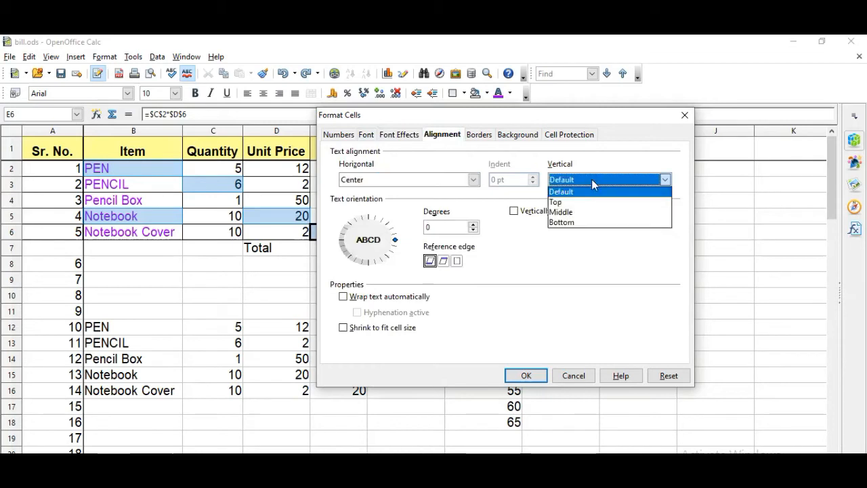
left_click(592, 215)
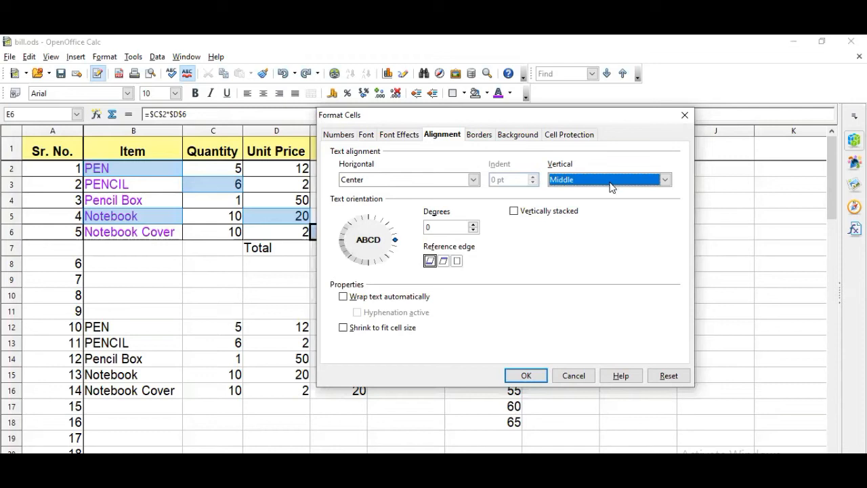
Give the selected cells a Green 2 background and apply the cell formatting
left_click(475, 138)
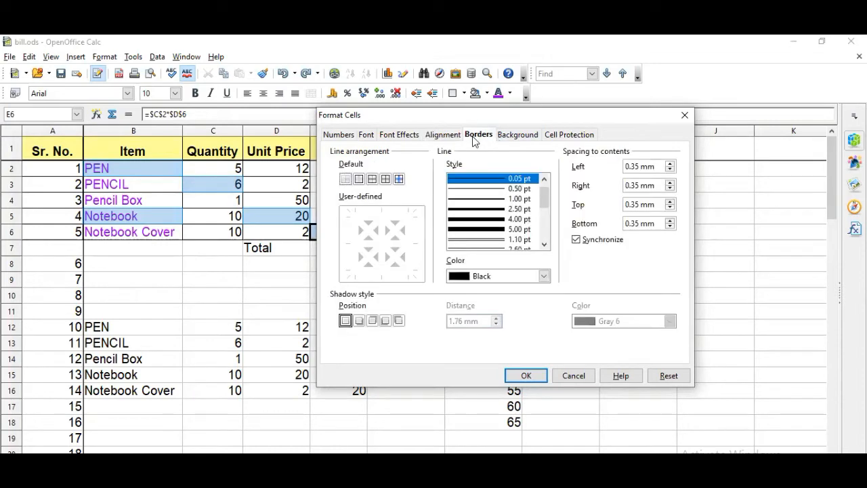
left_click(518, 135)
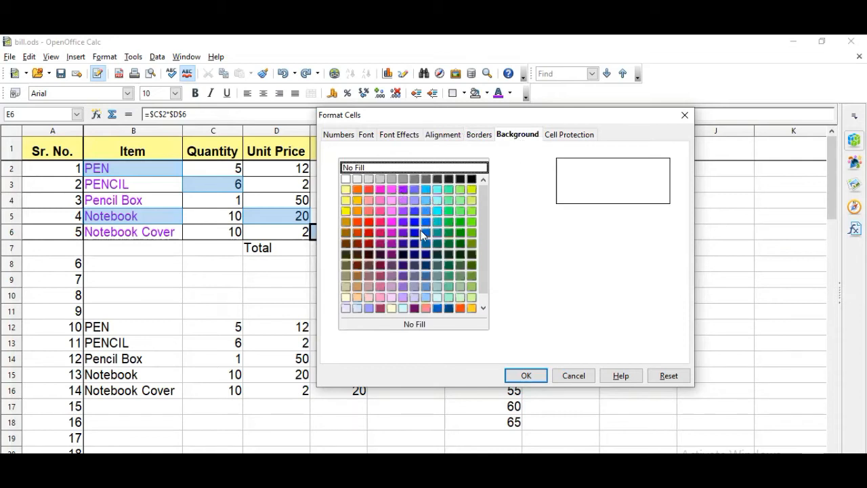
left_click(392, 285)
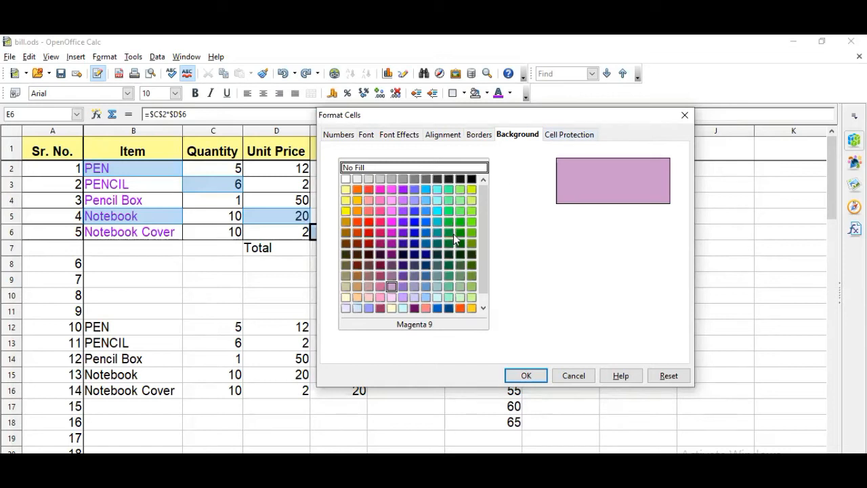
left_click(458, 212)
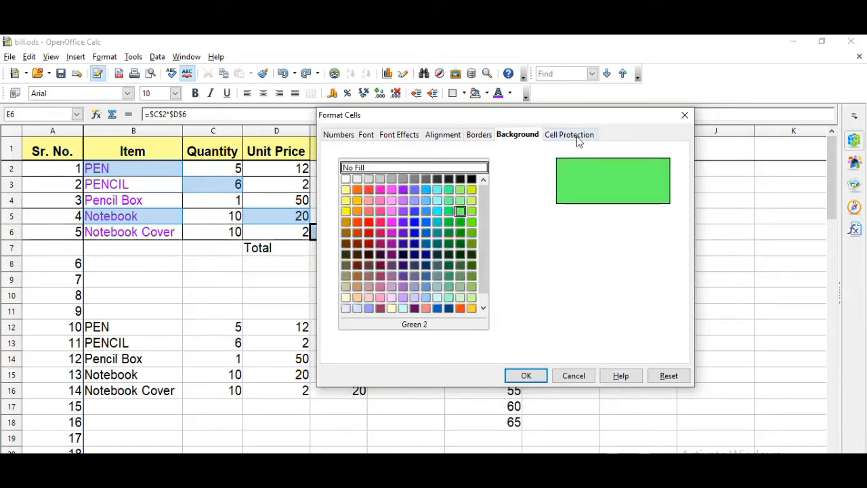
left_click(527, 376)
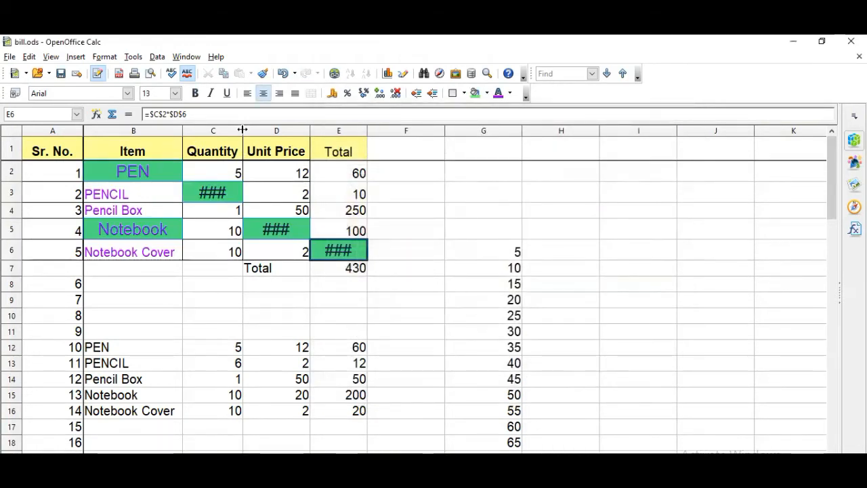
Widen the Quantity, Unit Price and Total columns to fit their scientific-format numbers
left_click_drag(242, 131, 269, 131)
left_click(339, 131)
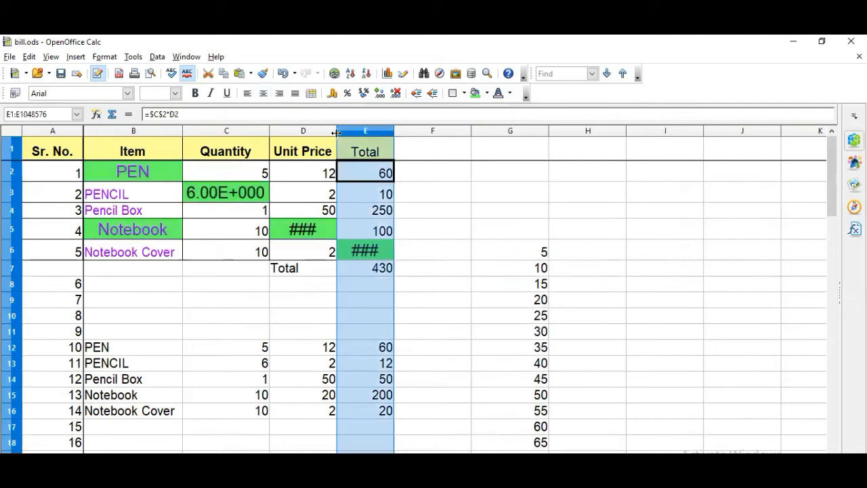
left_click_drag(337, 131, 356, 130)
double_click(412, 130)
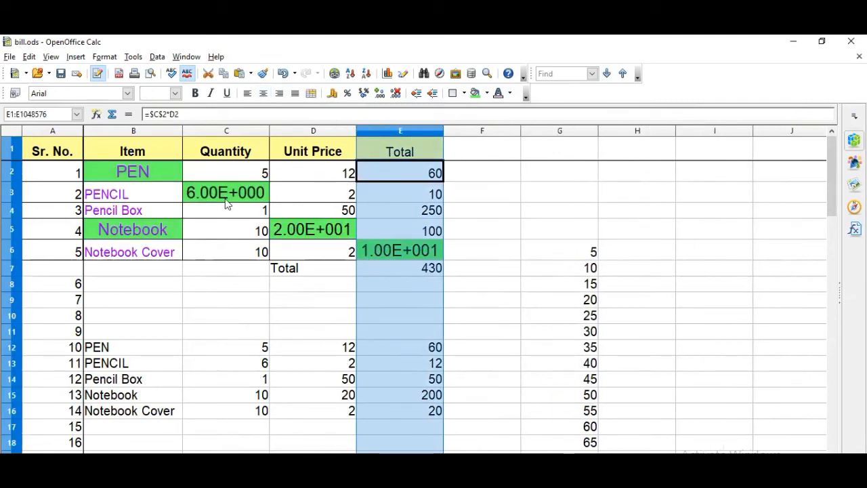
Undo the column width changes and the formatting of the five cells, and move to the PENCIL cell (B3)
left_click(230, 194)
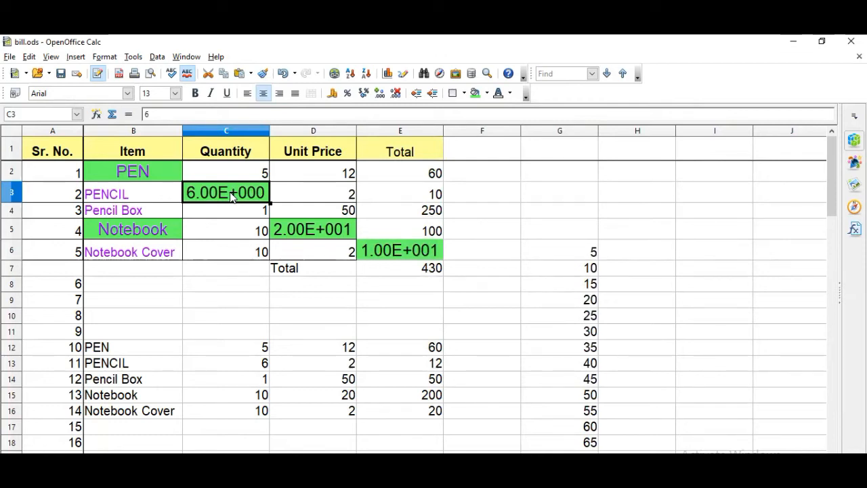
key("ctrl+z")
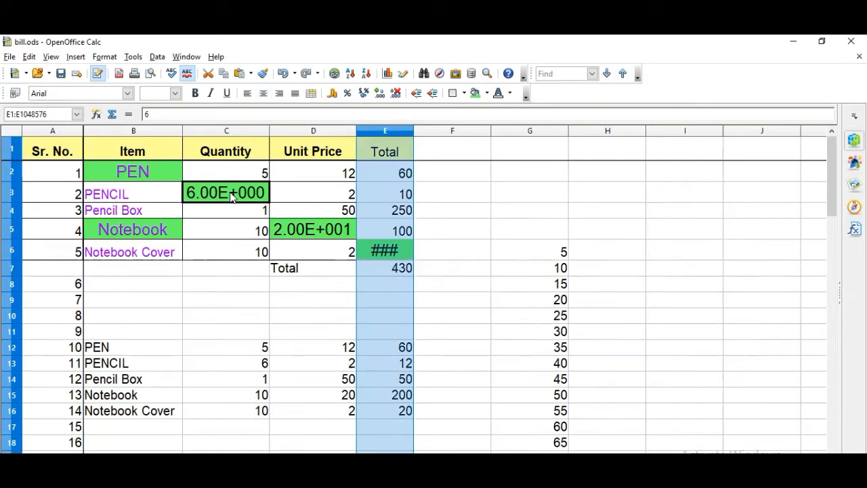
key("ctrl+z")
key("ctrl+z")
key("ctrl+z")
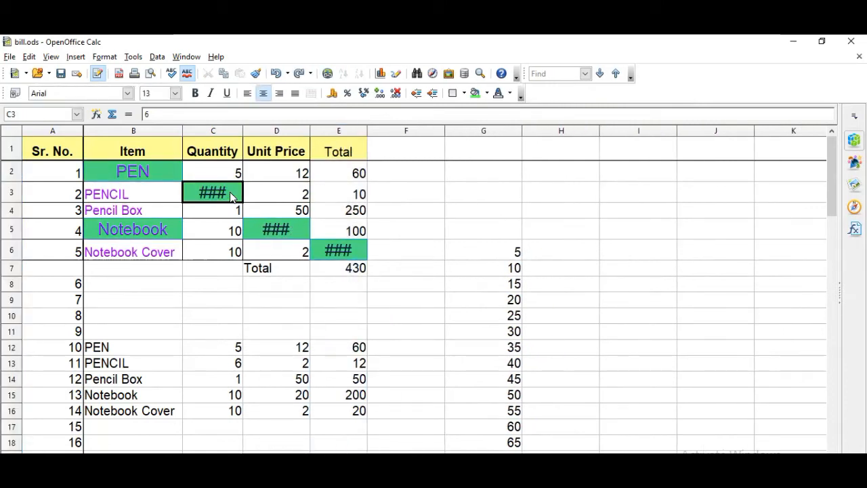
key("ctrl+z")
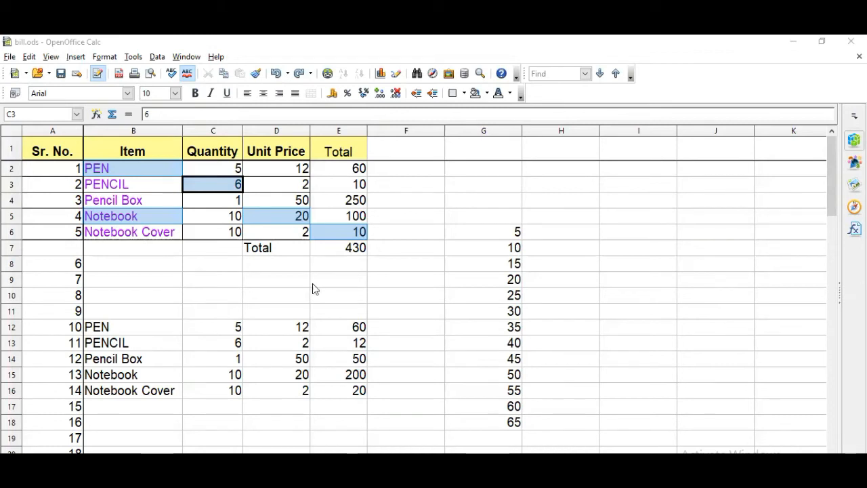
key("Left")
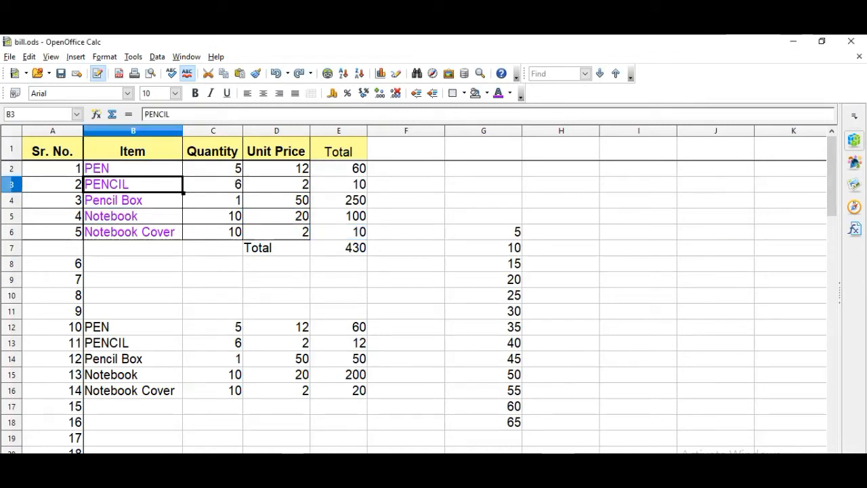
Delete only the formats of the Notebook Cover cell (B6), excluding all other content types, and undo the deletion
left_click(117, 233)
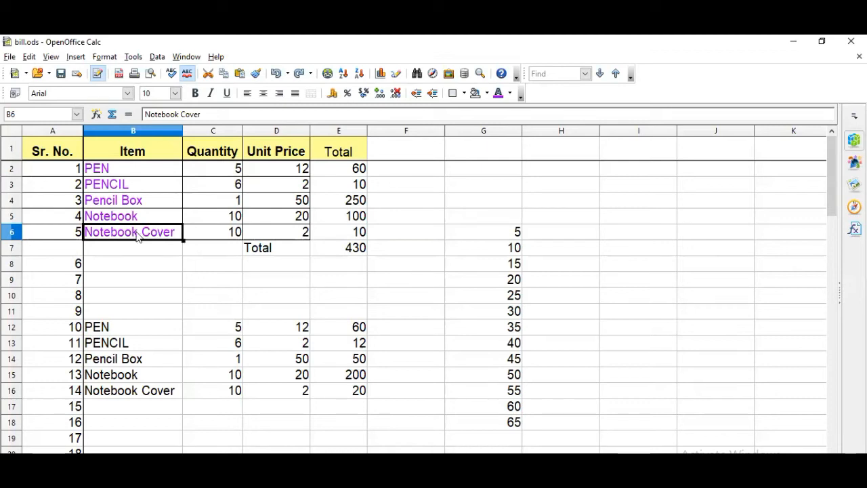
key("Delete")
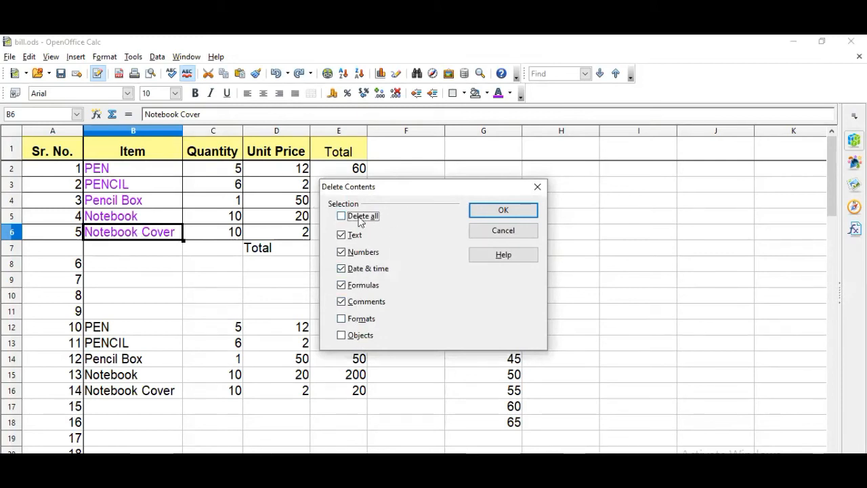
left_click(356, 319)
left_click(355, 235)
left_click(358, 253)
left_click(359, 270)
left_click(359, 286)
left_click(360, 302)
left_click(488, 216)
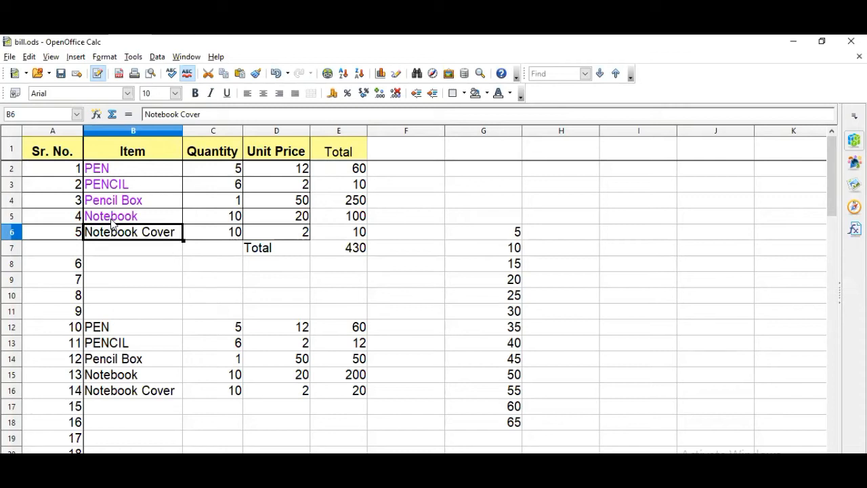
key("ctrl+z")
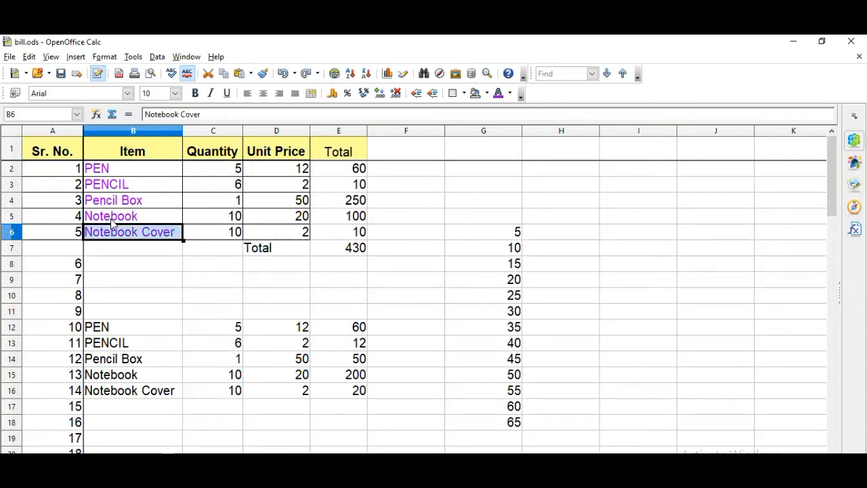
Delete all contents and formats of the Notebook Cover cell (B6) and undo the deletion
right_click(117, 233)
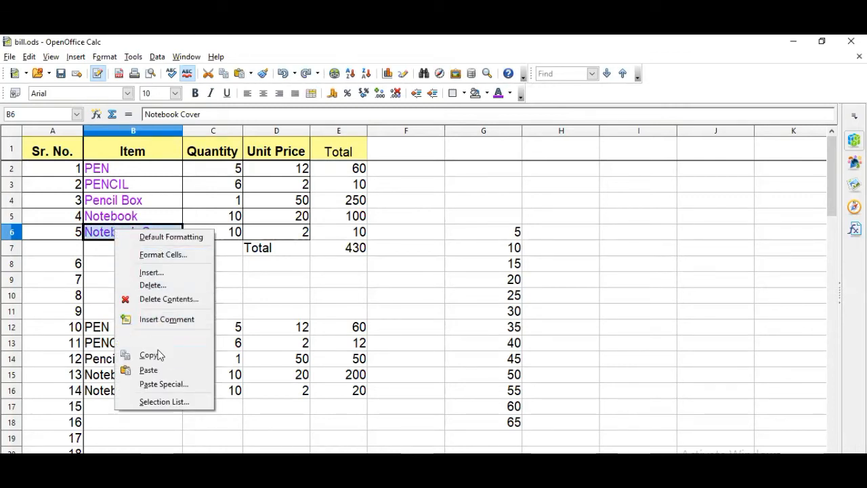
left_click(172, 284)
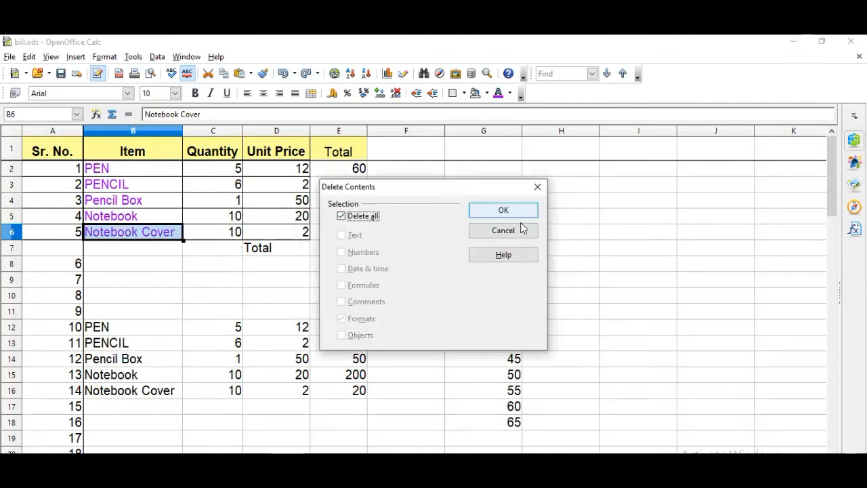
left_click(522, 210)
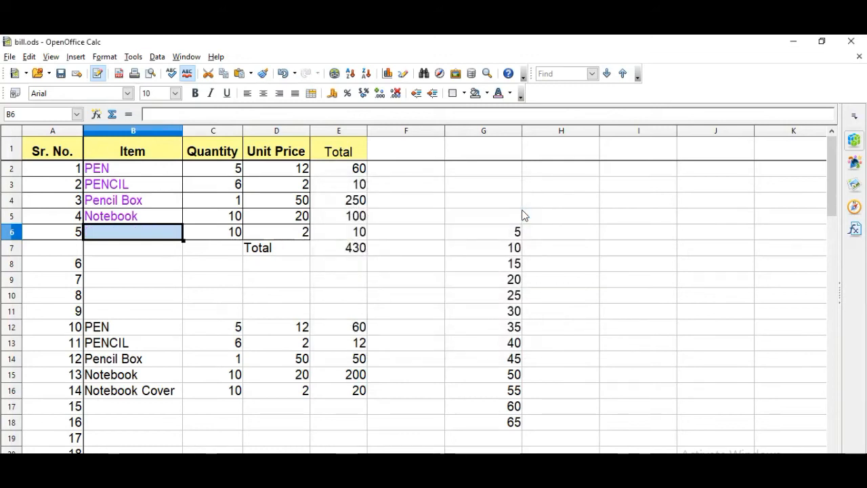
left_click(478, 245)
key("ctrl+z")
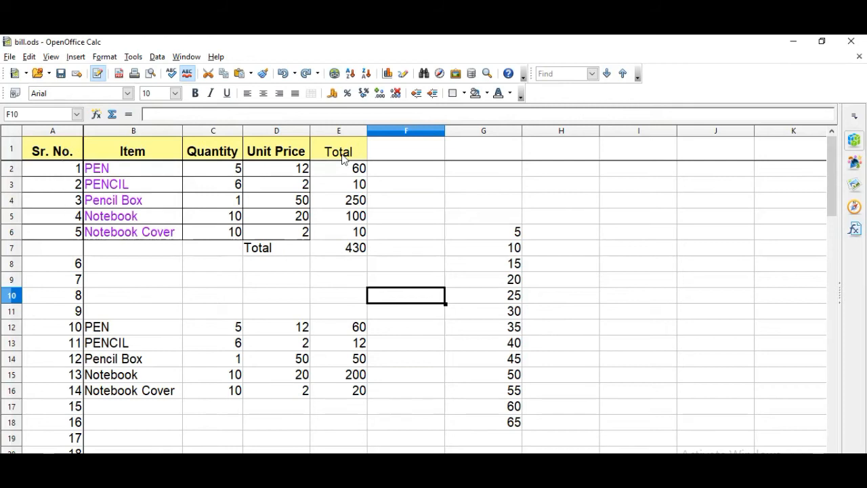
key("ctrl+p")
Delete all contents of cells G8:G18, below the starting values 5 and 10 in column G
left_click(475, 233)
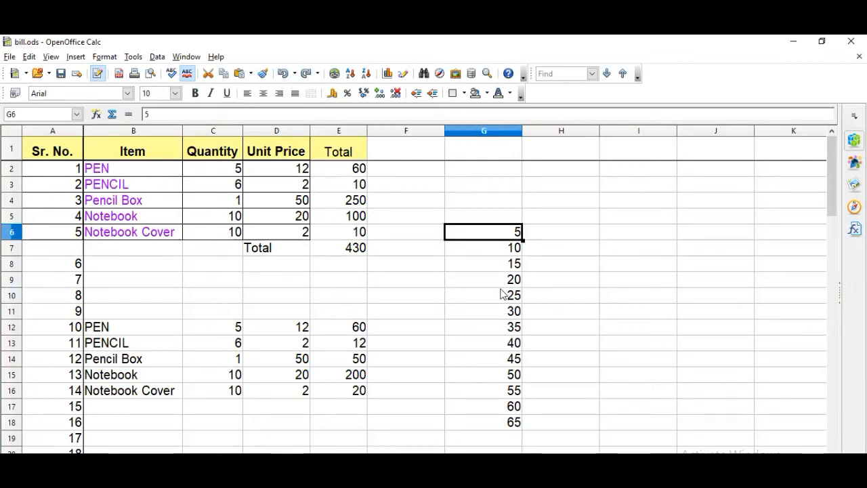
left_click(499, 263)
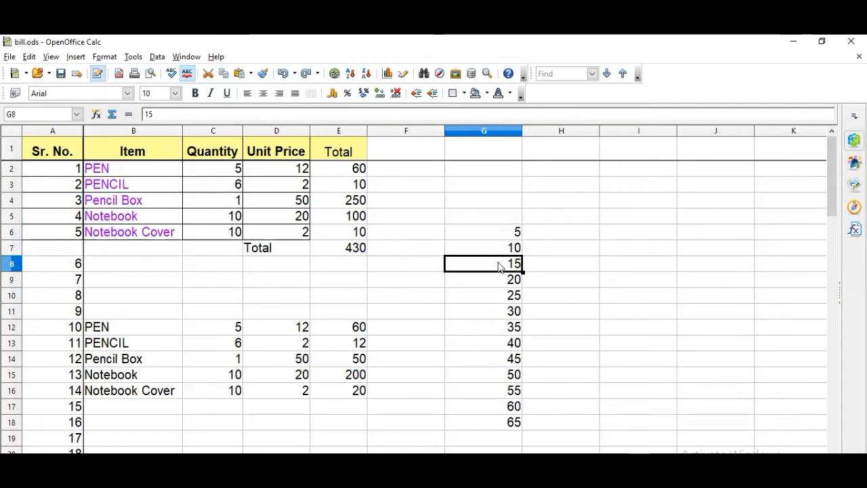
key("shift+Down")
key("shift+Down")
key("shift+Down")
key("shift+Down")
key("shift+Down")
key("shift+Down")
key("shift+Down")
key("shift+Down")
key("shift+Down")
key("shift+Down")
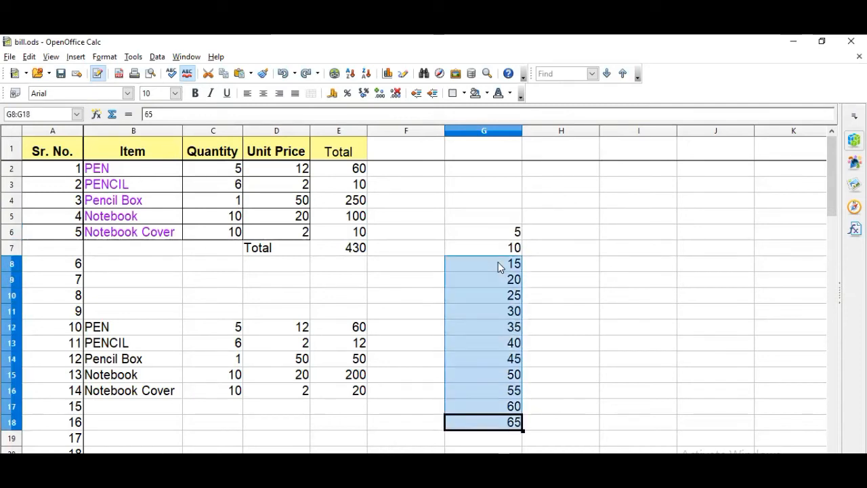
key("Delete")
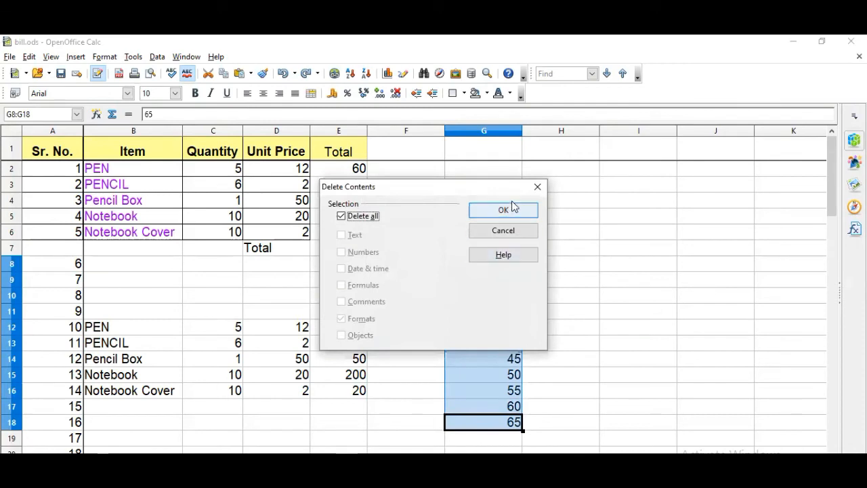
left_click(522, 216)
left_click(569, 328)
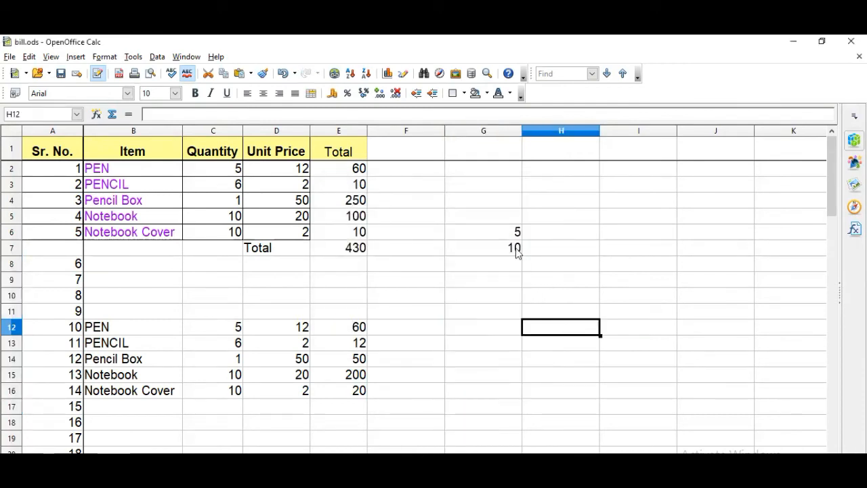
Fill the number series in column G from the starting cells G6:G7 down to G20
left_click(515, 234)
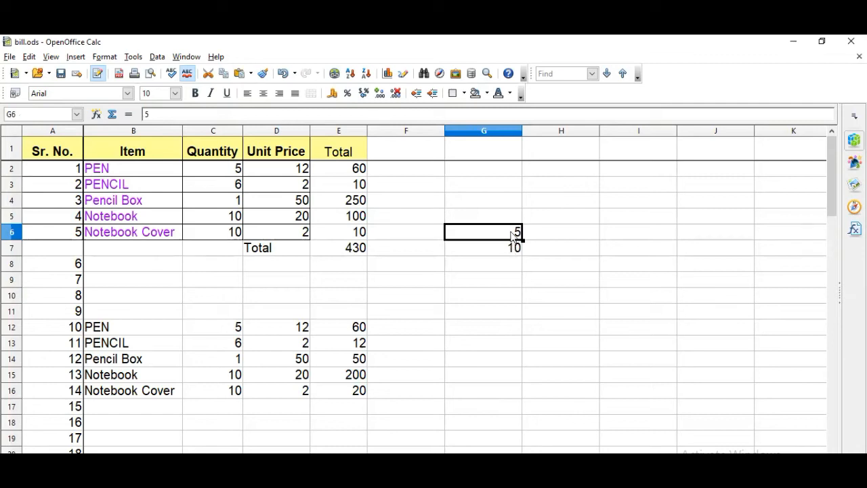
left_click_drag(513, 234, 513, 245)
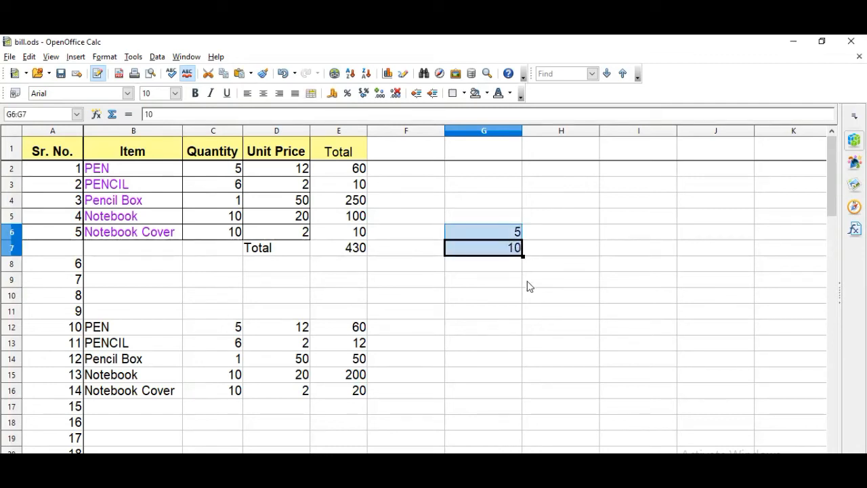
left_click(531, 239)
left_click_drag(508, 237, 509, 249)
left_click_drag(523, 256, 533, 414)
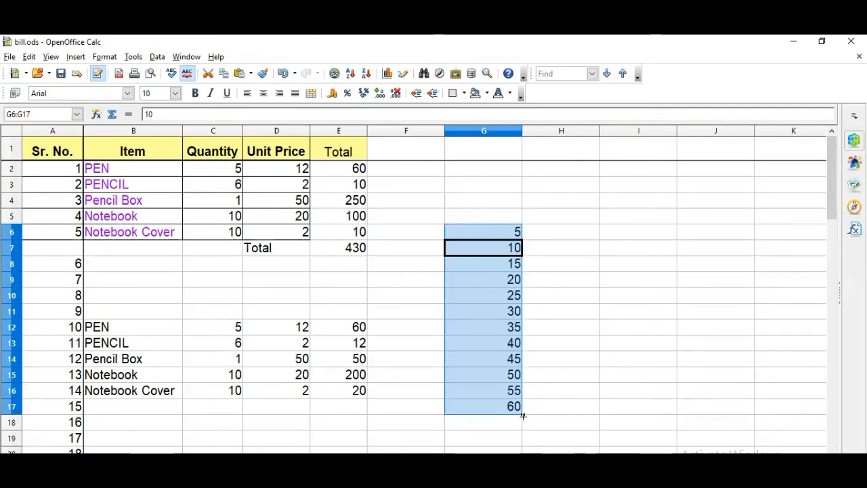
left_click_drag(523, 415, 529, 451)
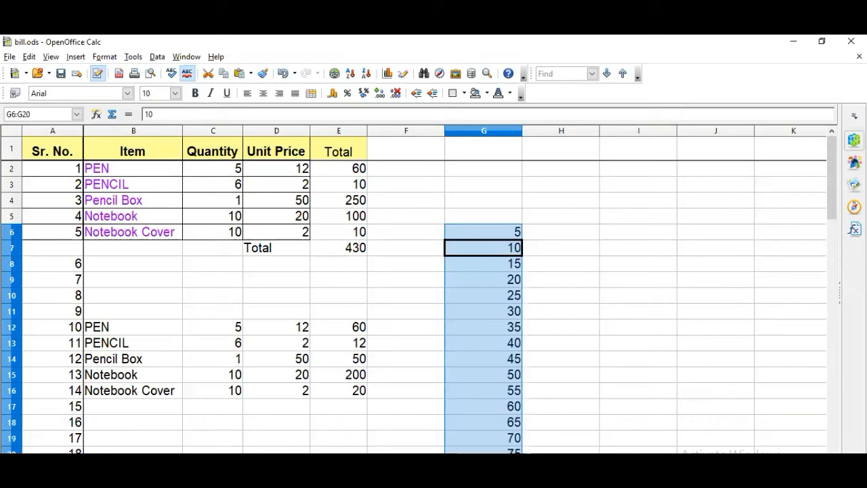
left_click(544, 233)
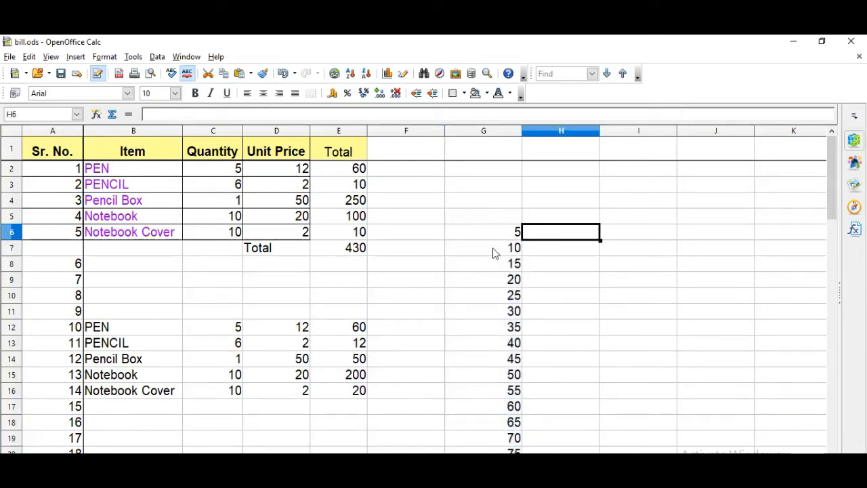
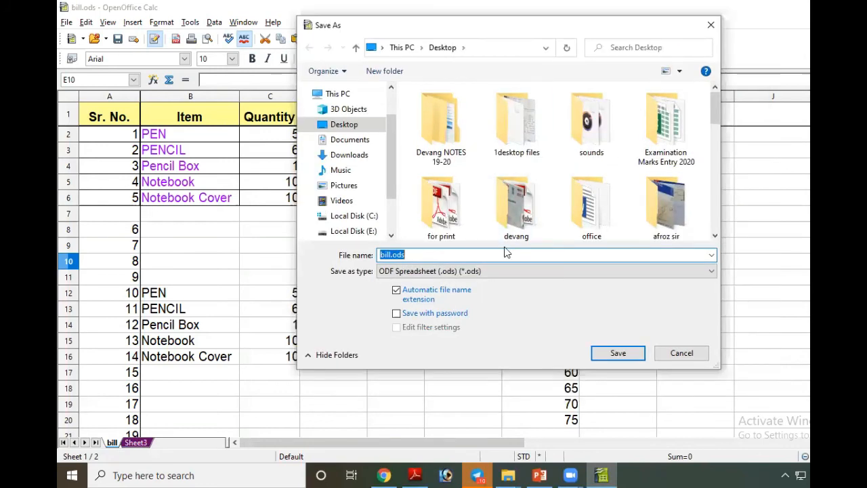
Cancel the Save As dialog and save the bill.ods spreadsheet under its existing name
left_click(687, 354)
left_click(65, 22)
left_click(89, 121)
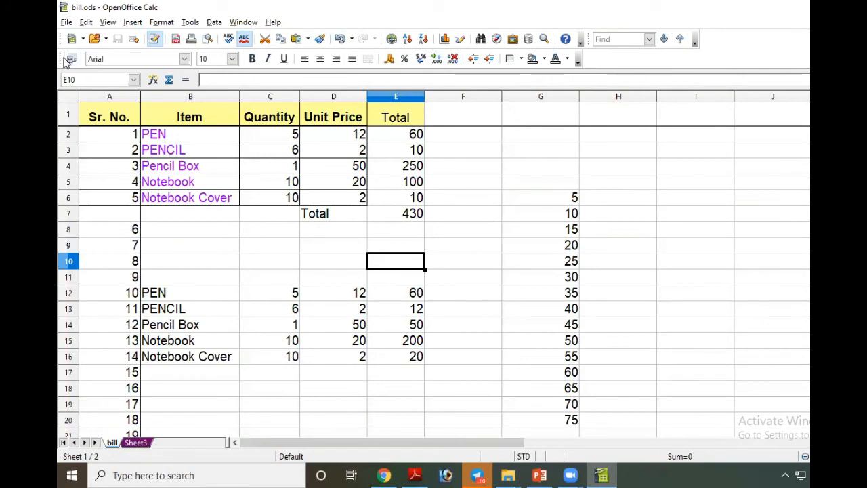
Examine the file types offered for saving a copy of bill.ods under Save As
left_click(66, 22)
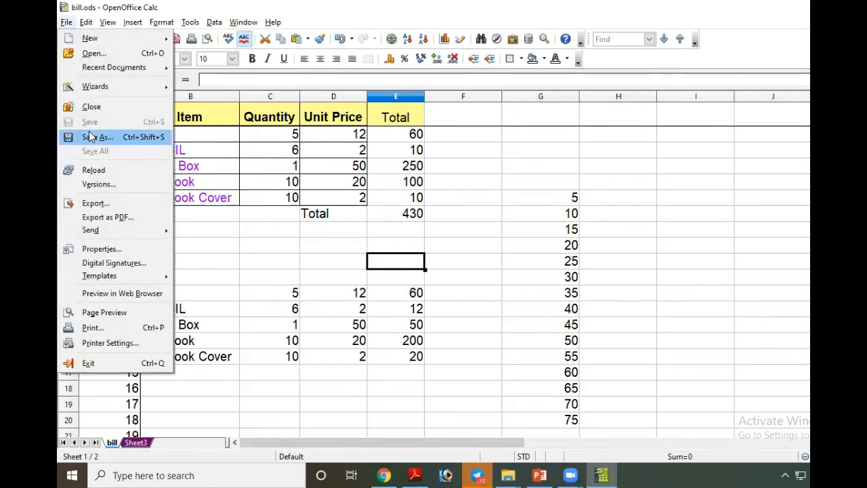
left_click(530, 205)
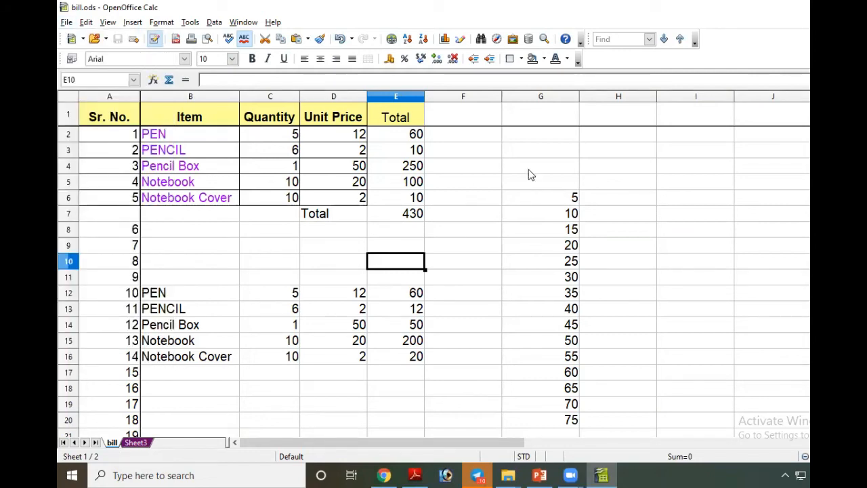
key("ctrl+shift+s")
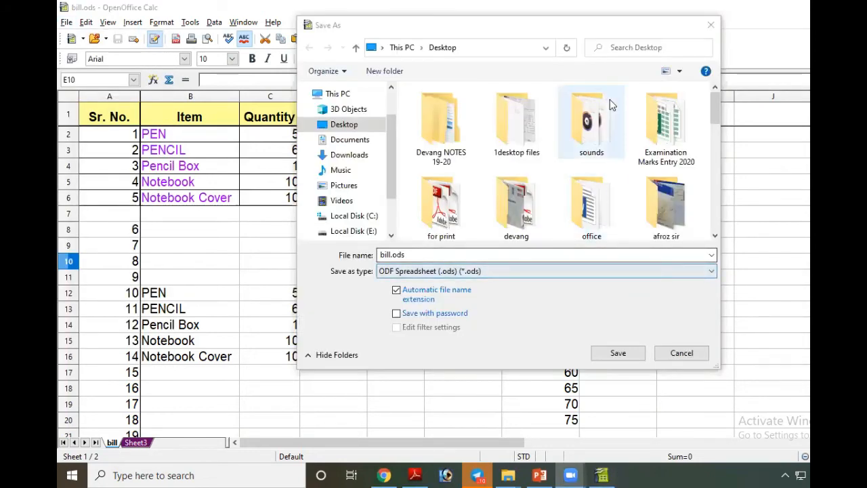
left_click(521, 271)
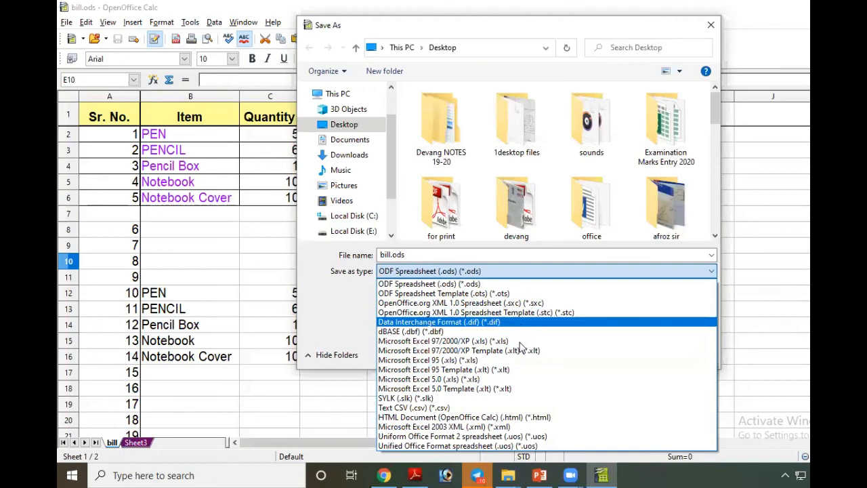
left_click(332, 305)
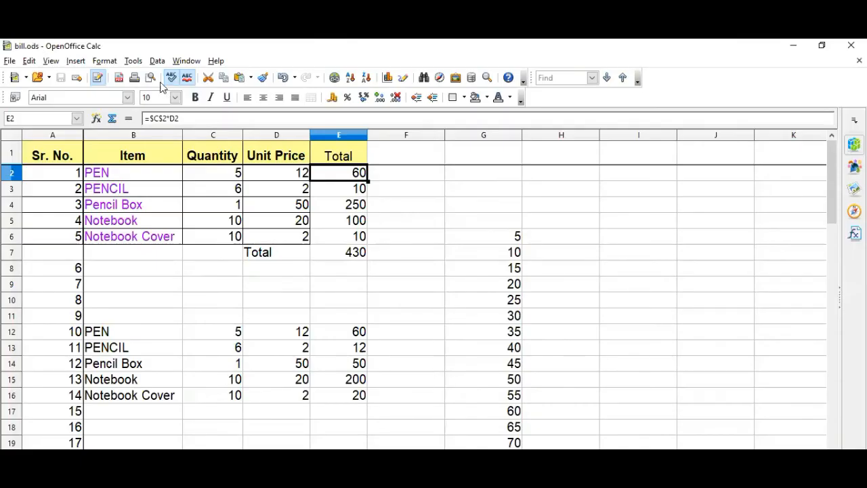
Format the PEN row's Total cell (E2) as a number with 2 decimal places and undo the formatting
left_click(115, 63)
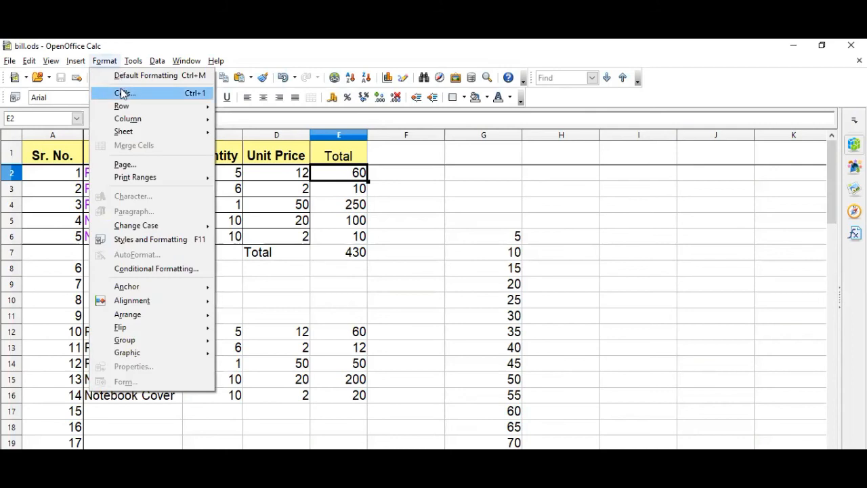
left_click(122, 93)
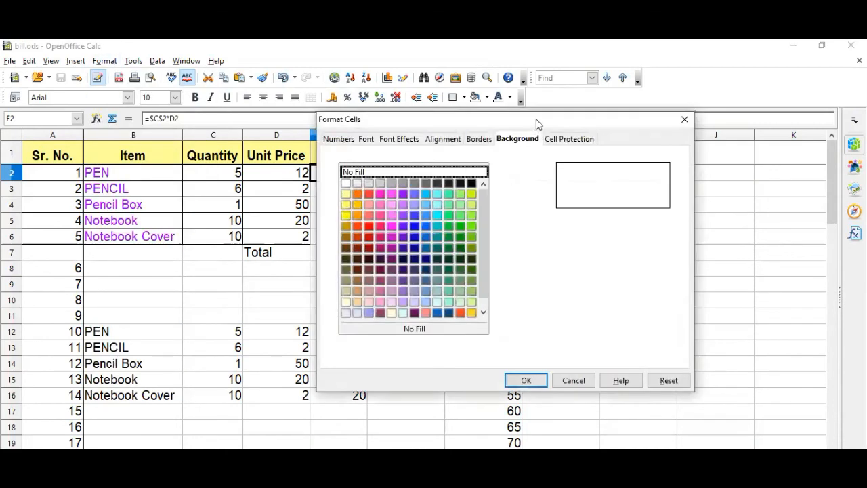
left_click_drag(536, 118, 638, 106)
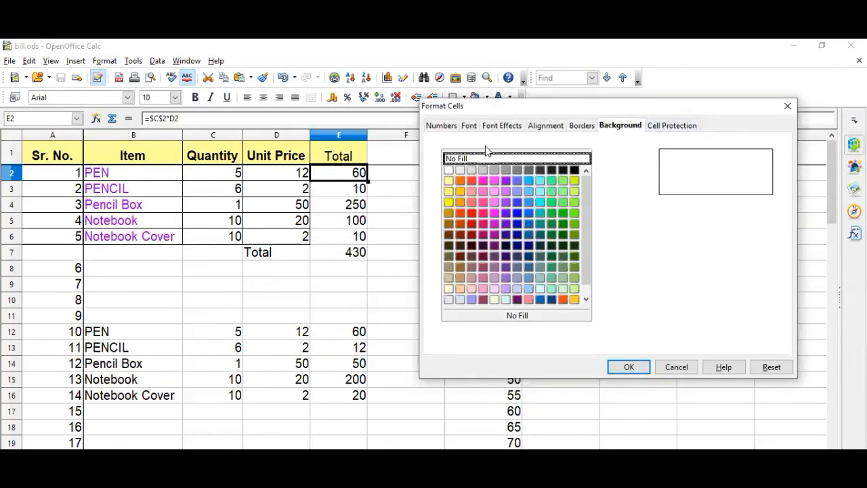
left_click(446, 126)
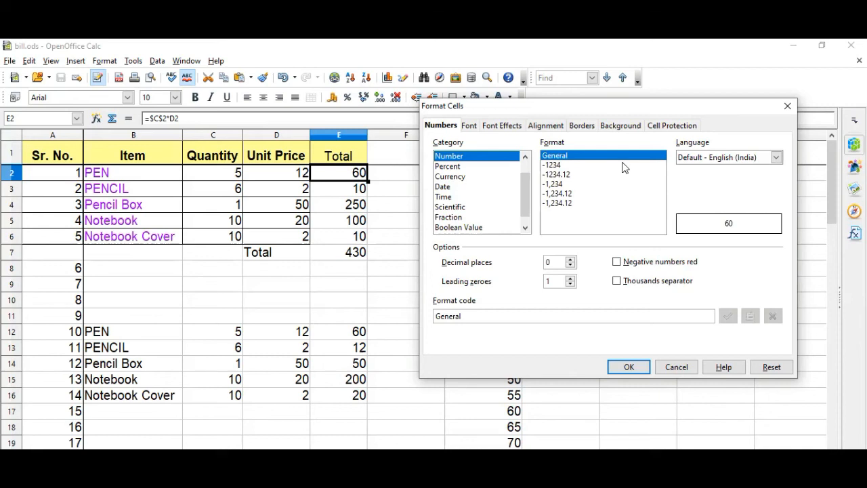
left_click(571, 259)
left_click(571, 259)
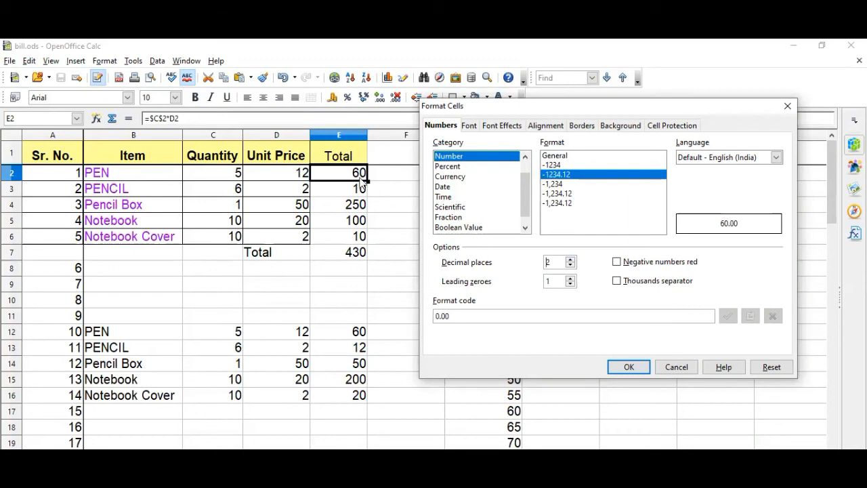
left_click(636, 367)
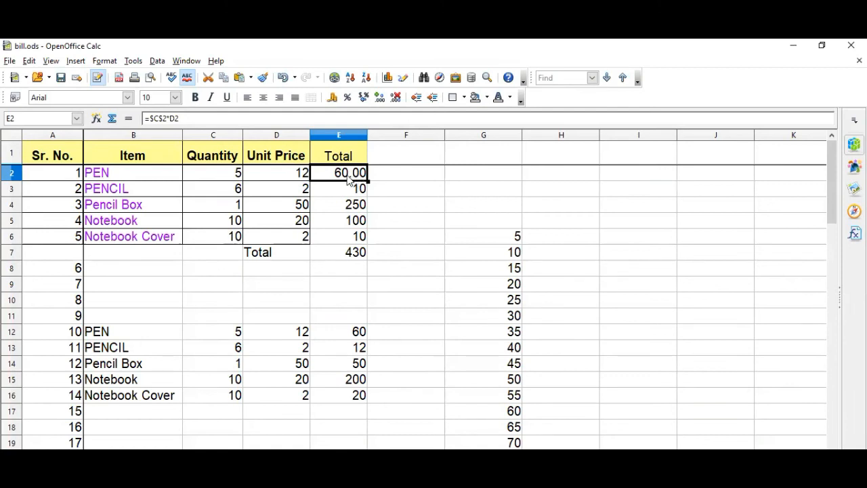
key("ctrl+z")
Examine the number format, font and font color options in Format Cells for the Total cell E2
left_click(104, 61)
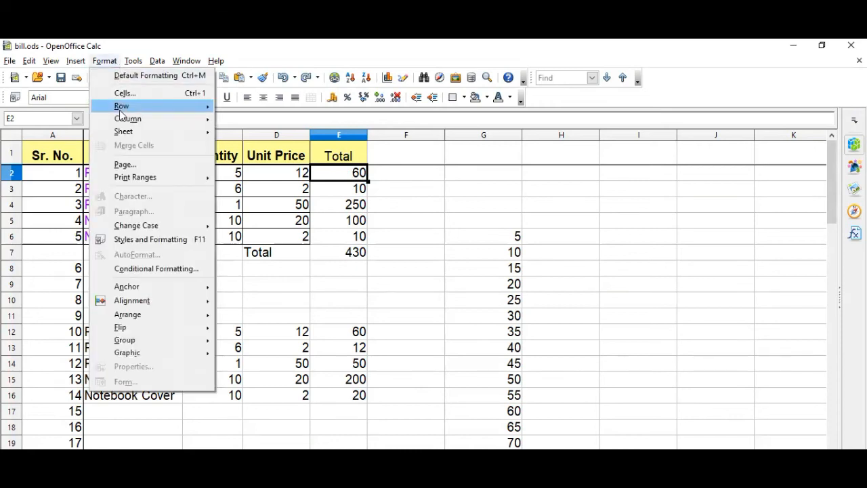
left_click(125, 93)
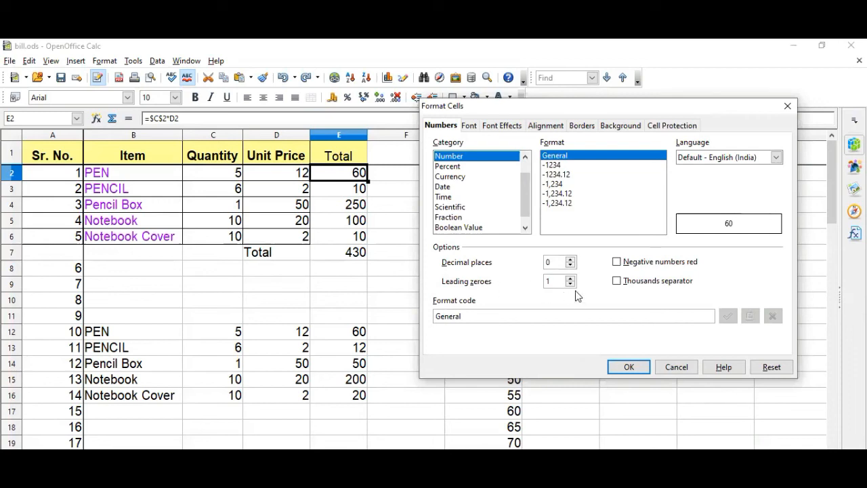
left_click(469, 125)
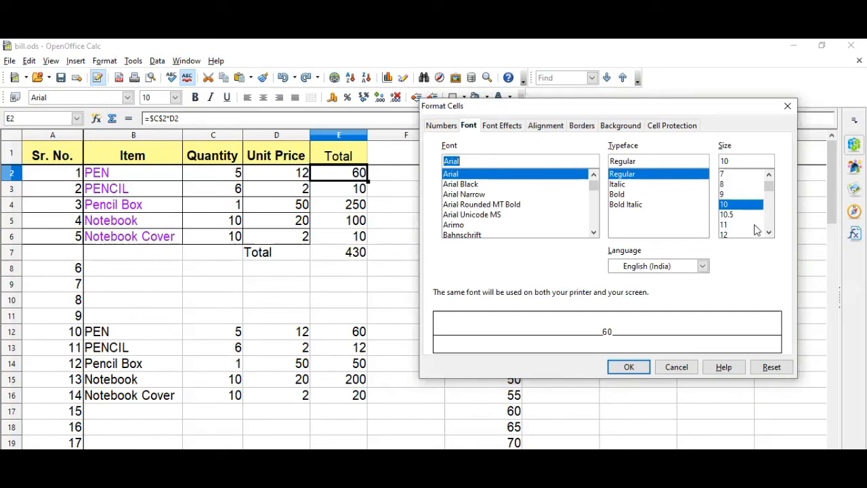
left_click(500, 126)
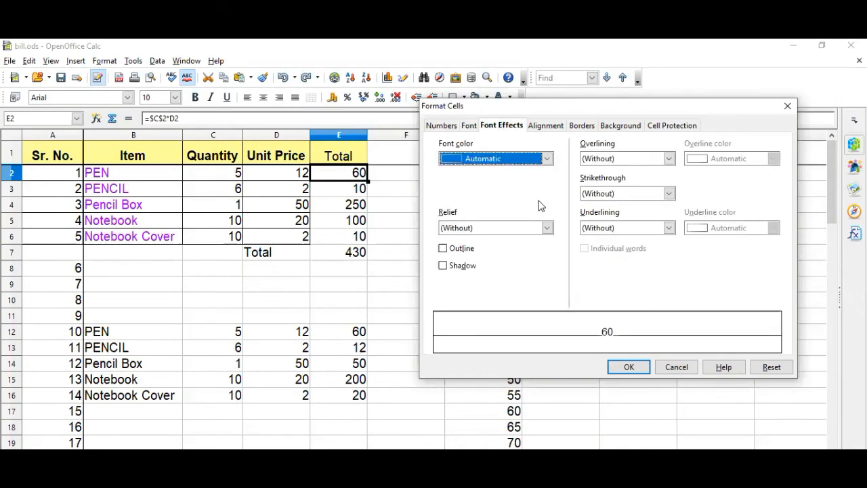
left_click(510, 162)
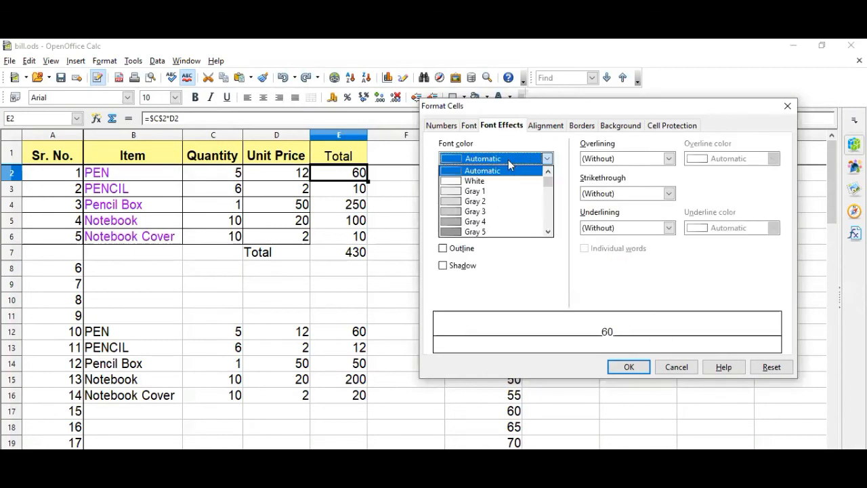
left_click(511, 164)
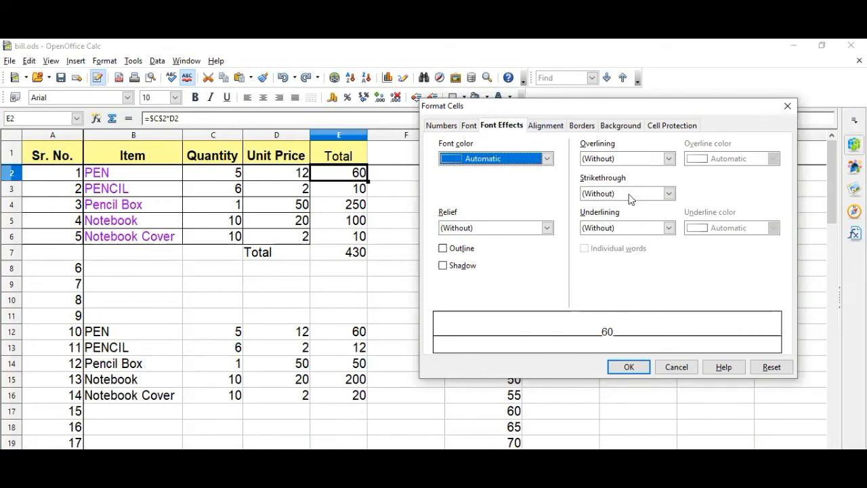
Try several overlining styles on cell E2, including Single, Double, Dotted and Dot Dot Dash (Bold)
left_click(634, 160)
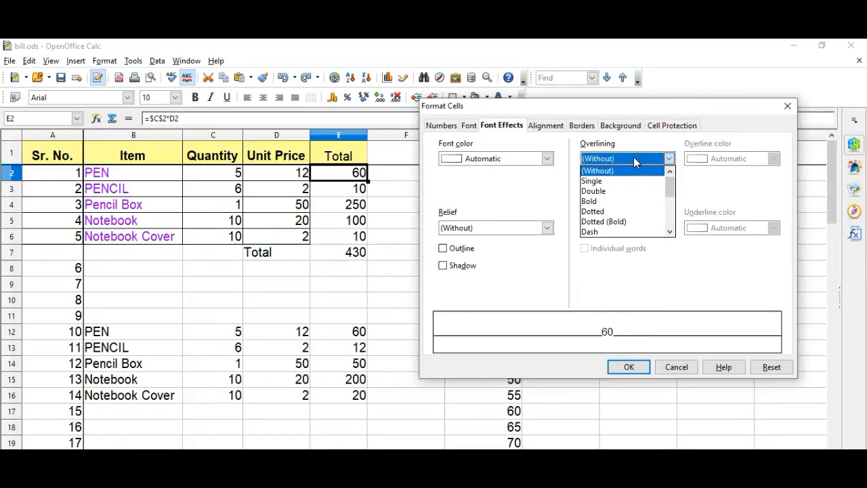
left_click(632, 182)
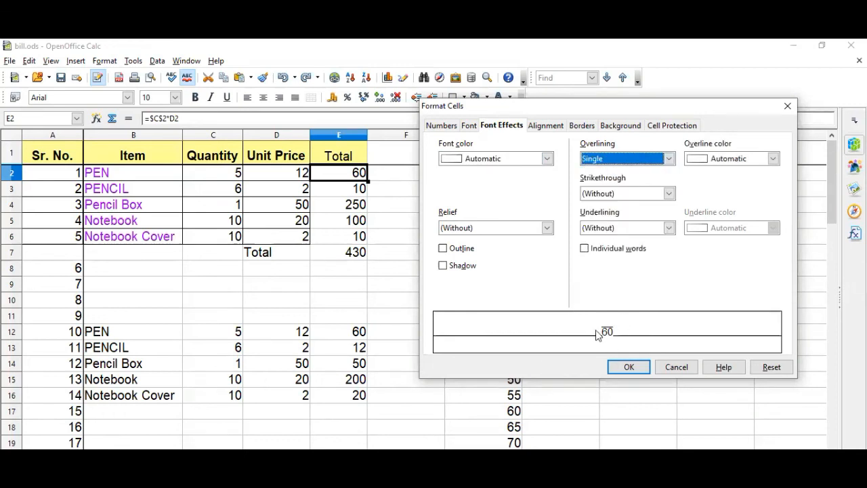
left_click(639, 160)
left_click(638, 183)
left_click(607, 161)
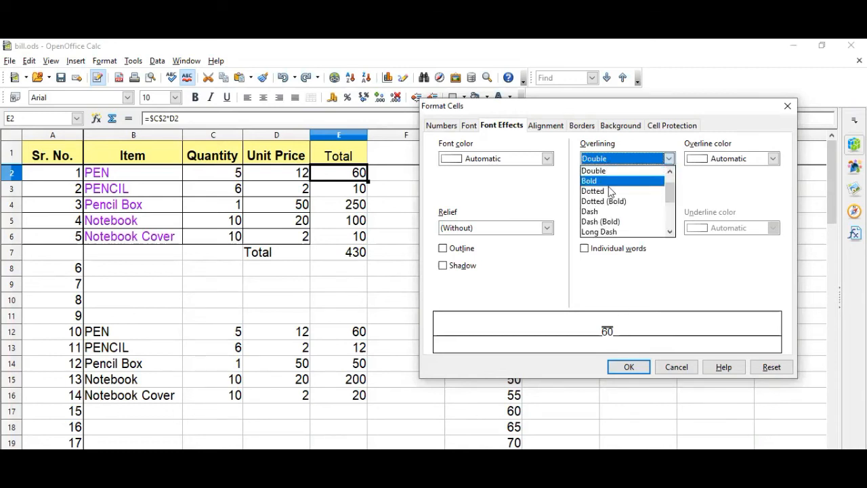
left_click(610, 191)
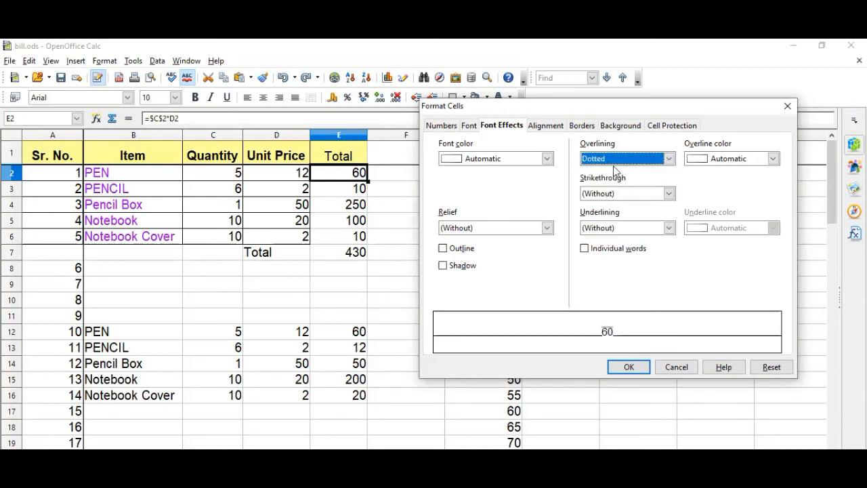
left_click(620, 161)
left_click(620, 201)
left_click(621, 161)
left_click(624, 233)
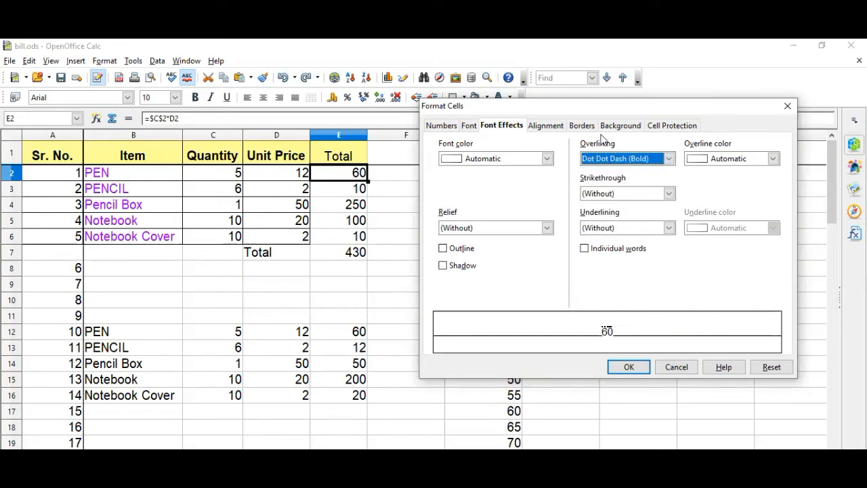
Examine the alignment and border options for cell E2, discarding the cell formatting changes
left_click(554, 126)
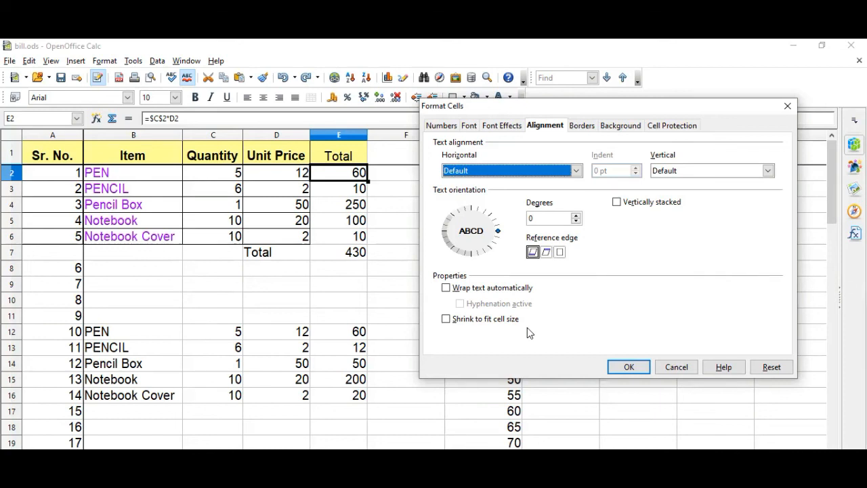
left_click(584, 127)
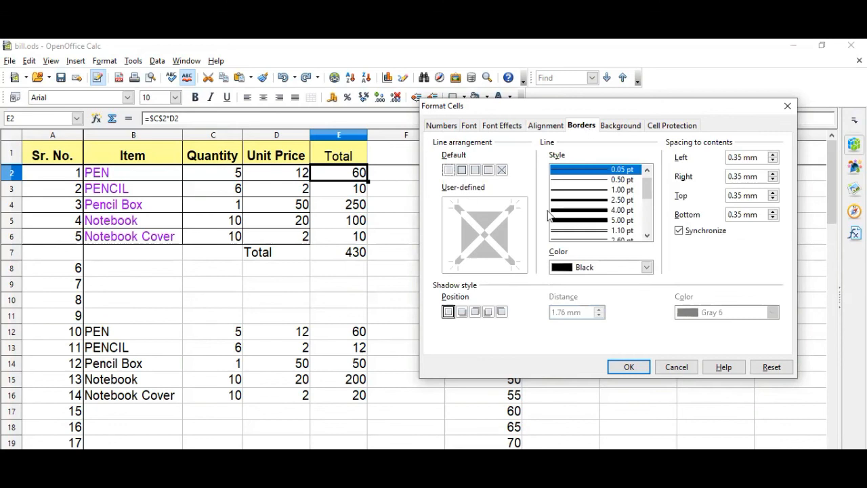
left_click(673, 367)
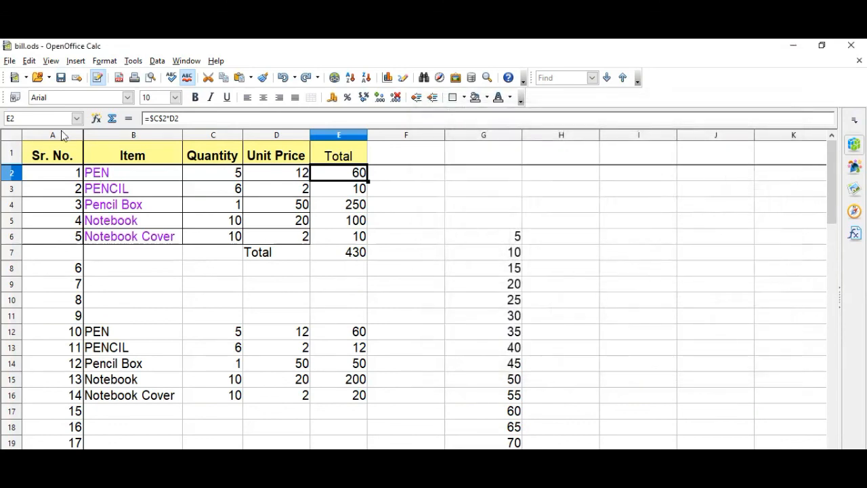
Select the bill table A1:E6 and give it an outer border only in the cell formatting
left_click_drag(61, 150, 334, 245)
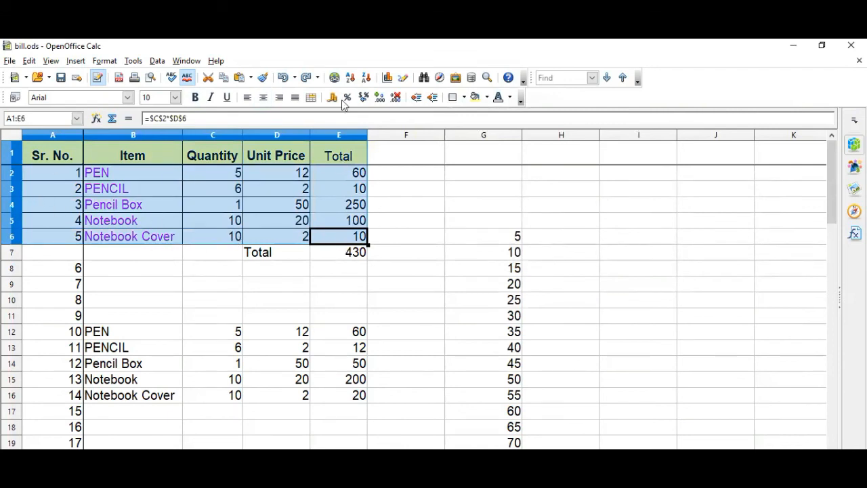
left_click(104, 61)
left_click(114, 93)
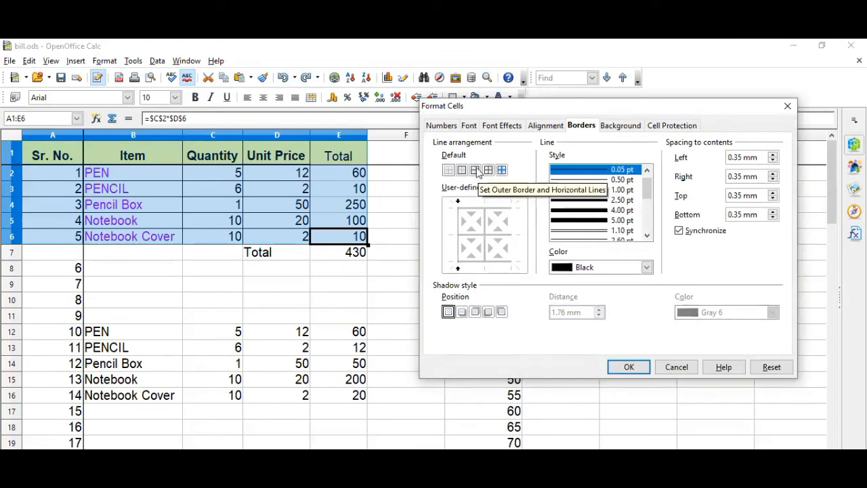
left_click(461, 170)
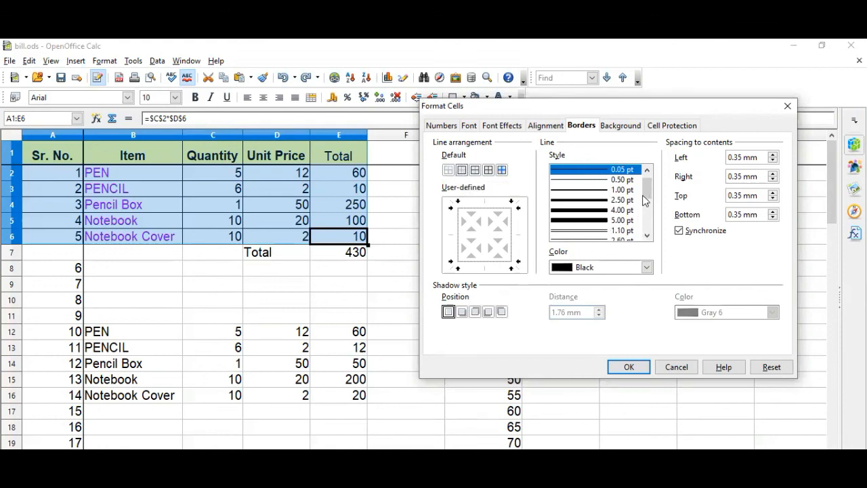
Set the table's outer border to a 9.00 pt line in orange and apply it, deselecting the table
left_click(648, 235)
left_click(648, 235)
left_click(648, 236)
left_click(648, 236)
left_click(648, 236)
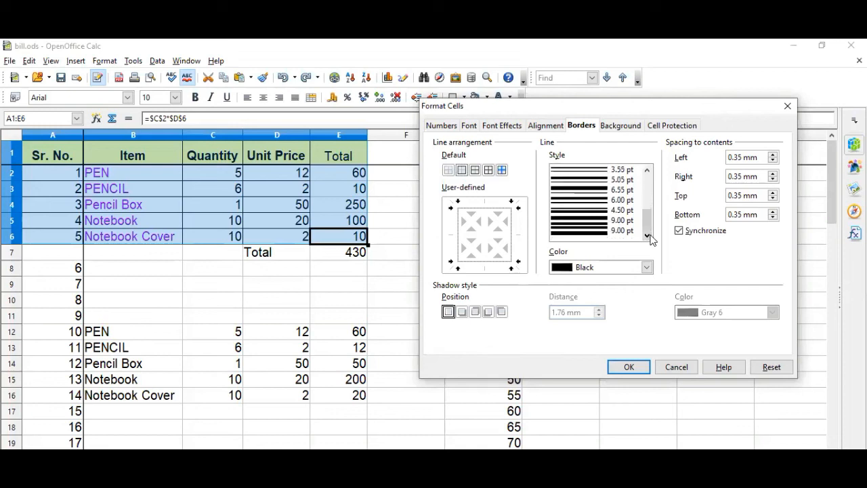
left_click(576, 222)
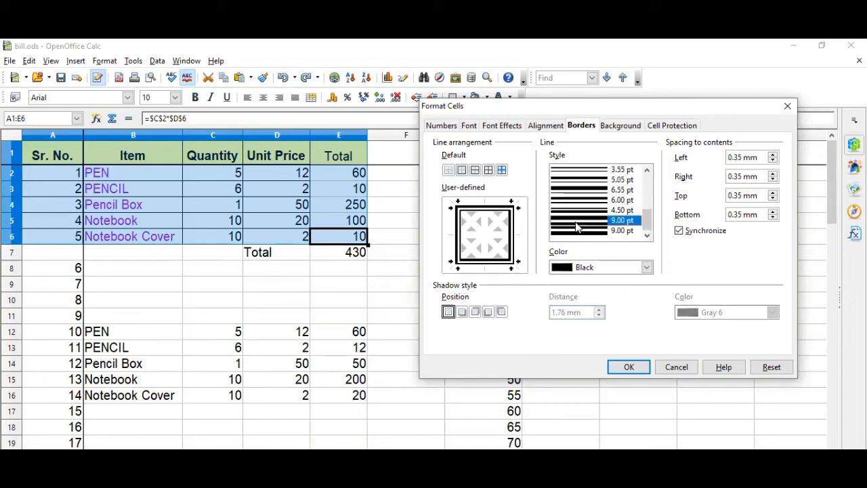
left_click(593, 267)
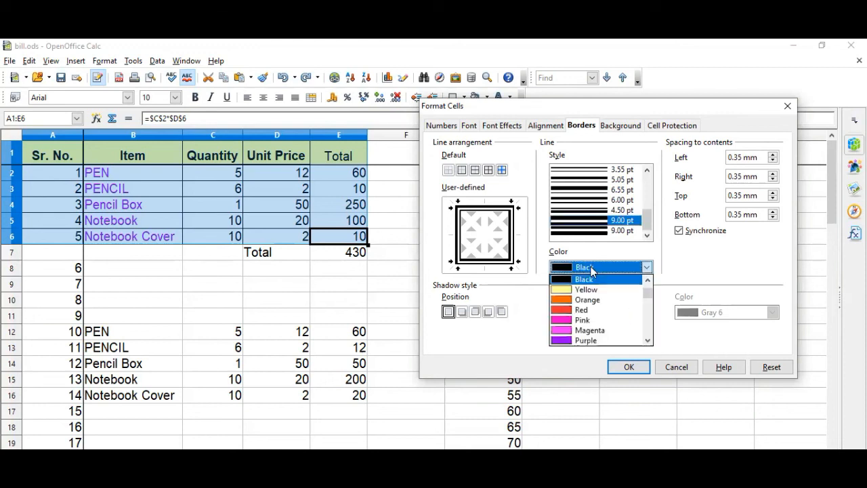
left_click(591, 300)
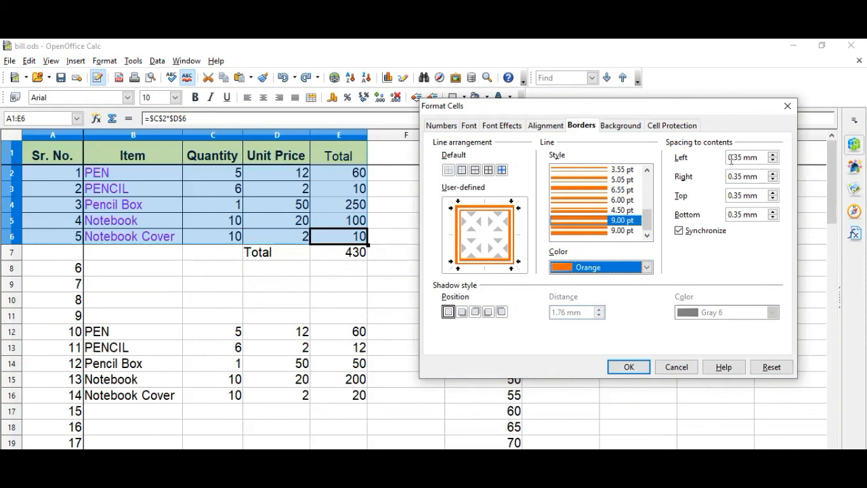
left_click(630, 368)
left_click(364, 299)
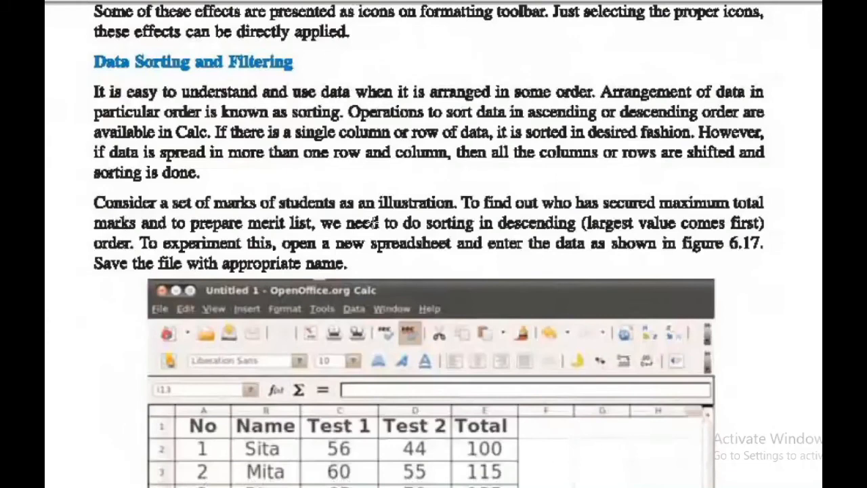
scroll(375, 222, "down", 3)
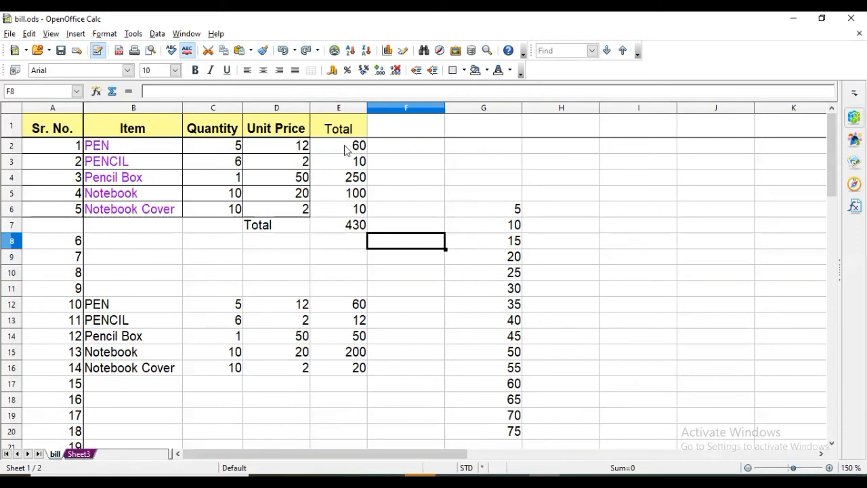
Start sorting the bill table A1:E6 with Total as the first sort key, moving the Sort dialog clear of the data
left_click_drag(54, 127, 353, 211)
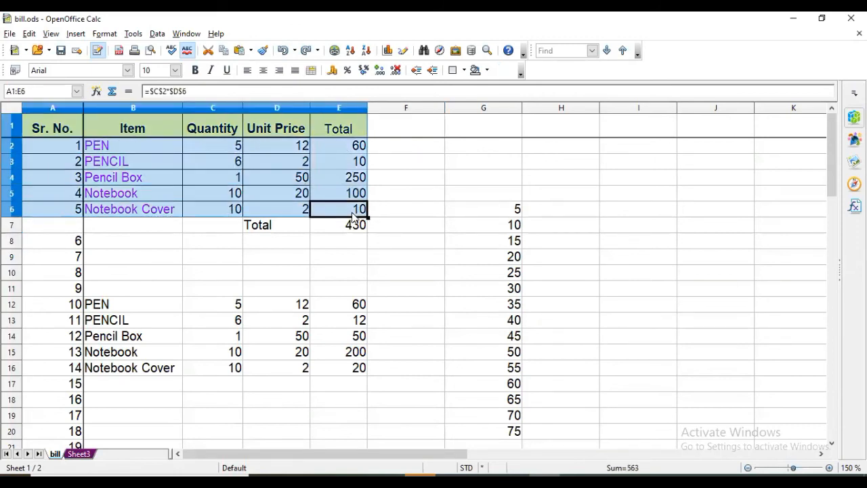
left_click(157, 34)
left_click(194, 79)
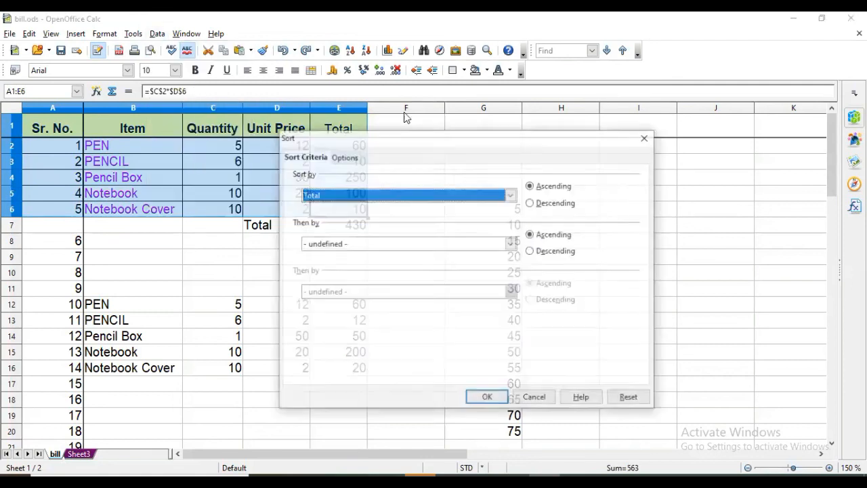
left_click_drag(485, 138, 621, 75)
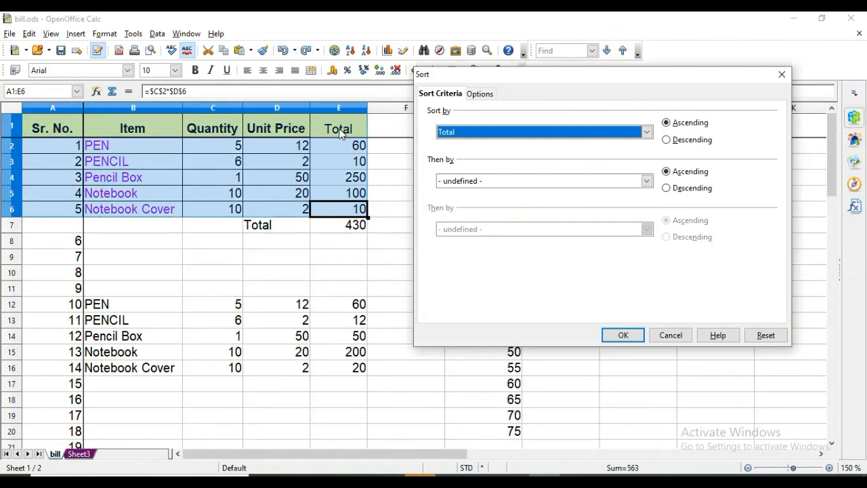
left_click(647, 131)
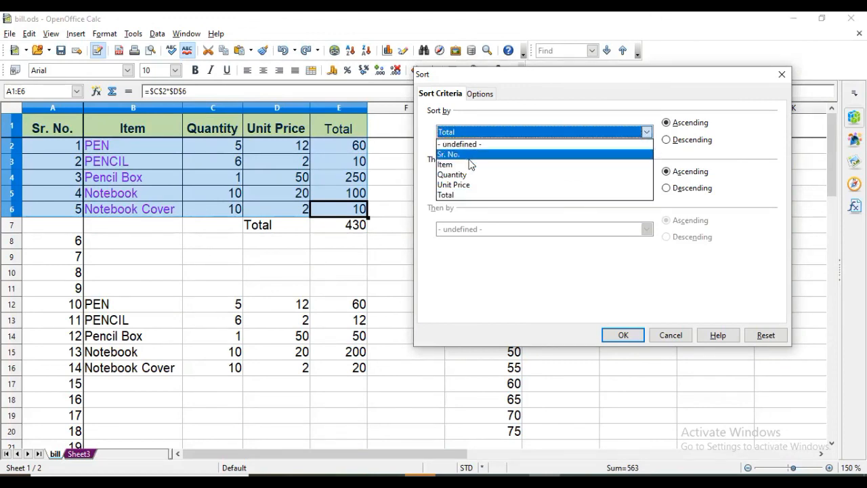
left_click(473, 195)
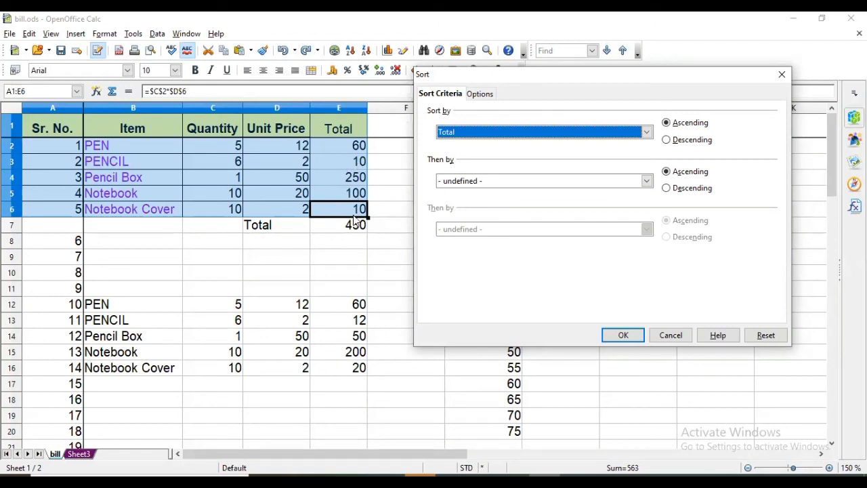
Add Quantity as the second sort key, set both keys to descending and apply the sort
left_click(647, 180)
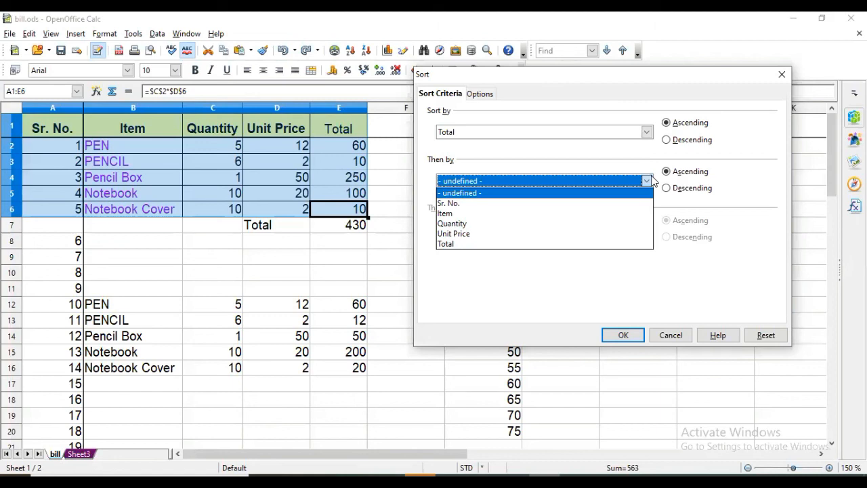
left_click(527, 225)
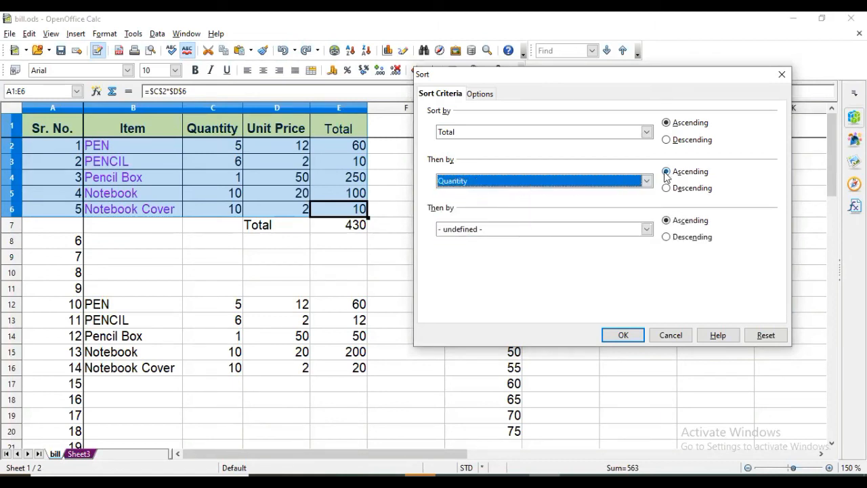
left_click(667, 141)
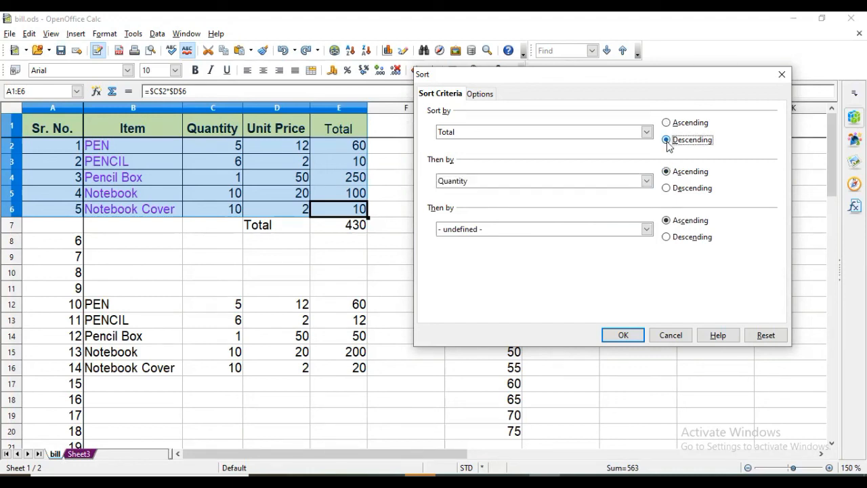
left_click(665, 189)
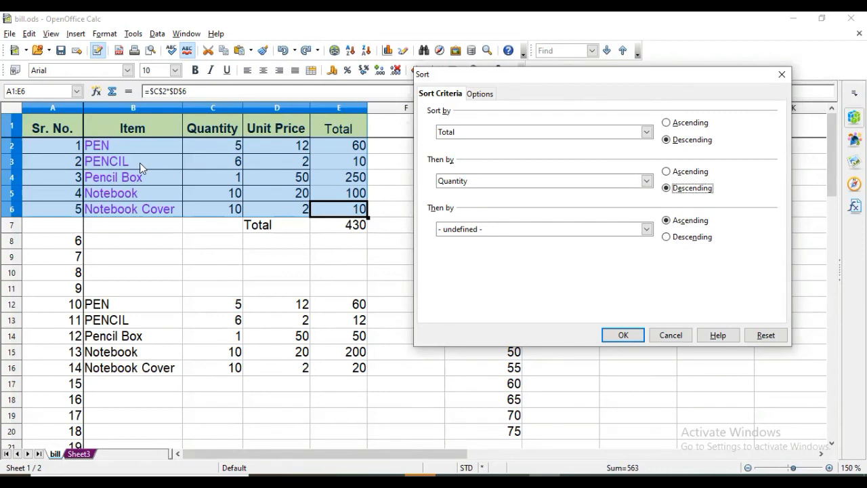
left_click(623, 336)
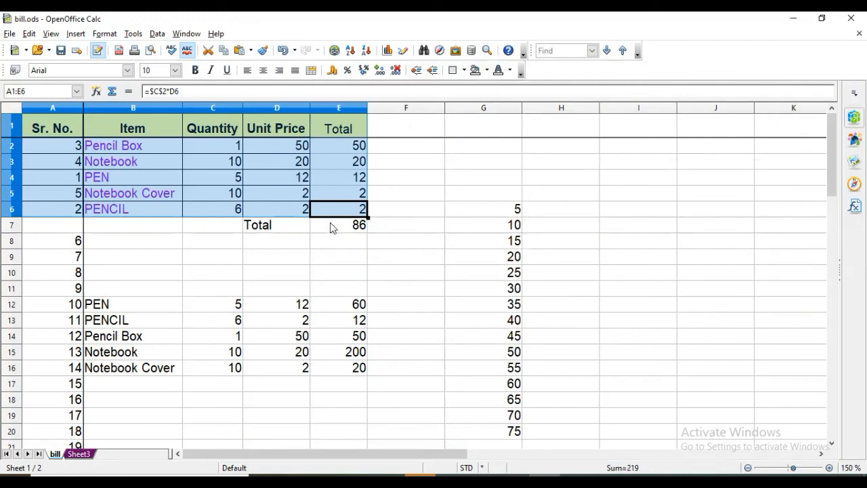
Check the formulas in the Total cells E4 and E2 of the sorted table
left_click(339, 177)
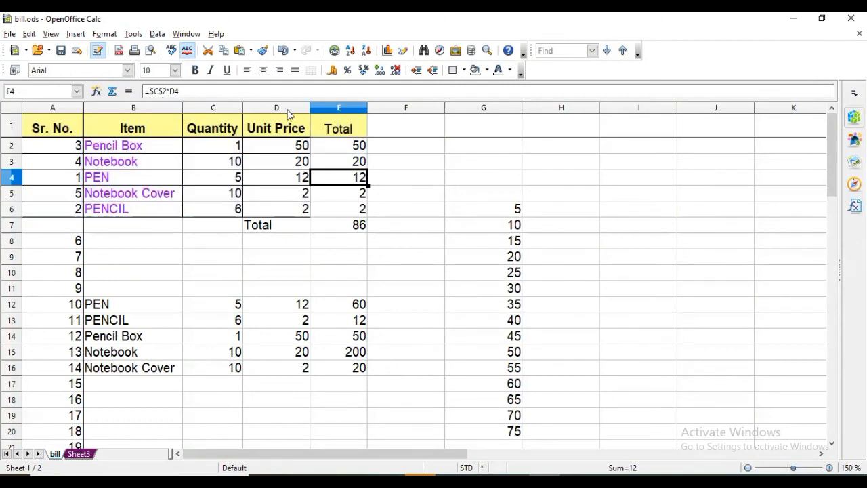
left_click(338, 147)
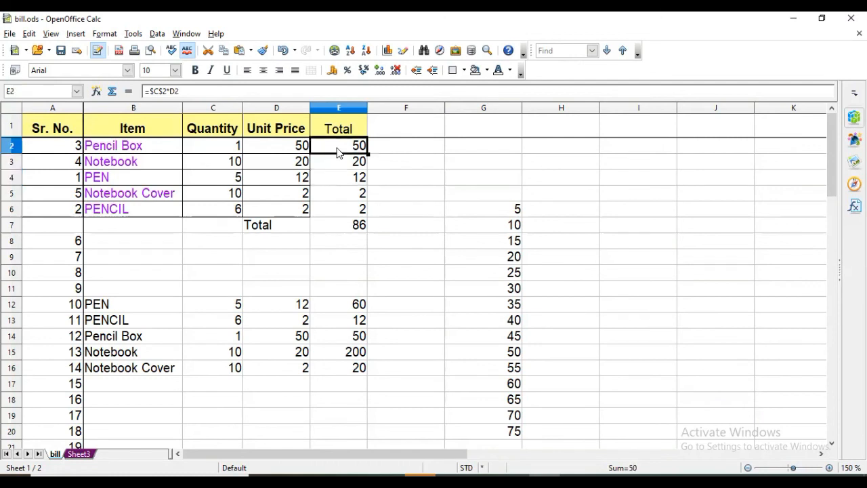
Undo the sort of the bill table and change the Total formula in E2 to the relative reference =C2*D2
key("ctrl+z")
left_click(332, 146)
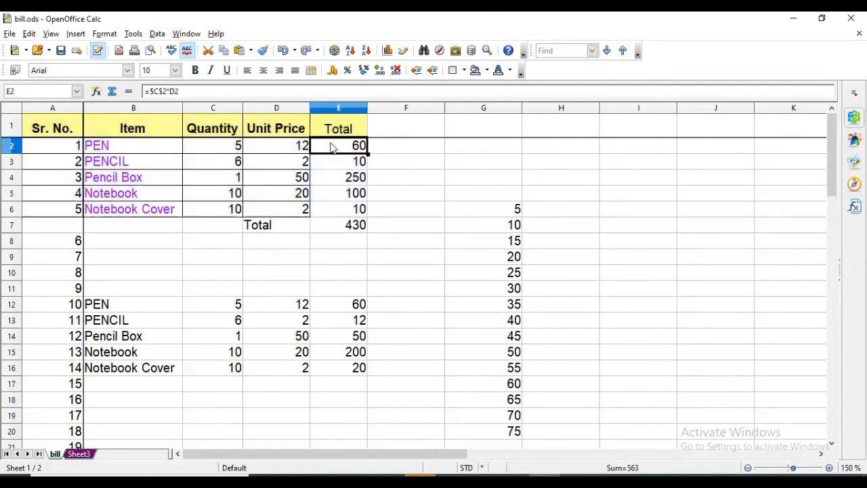
left_click(167, 91)
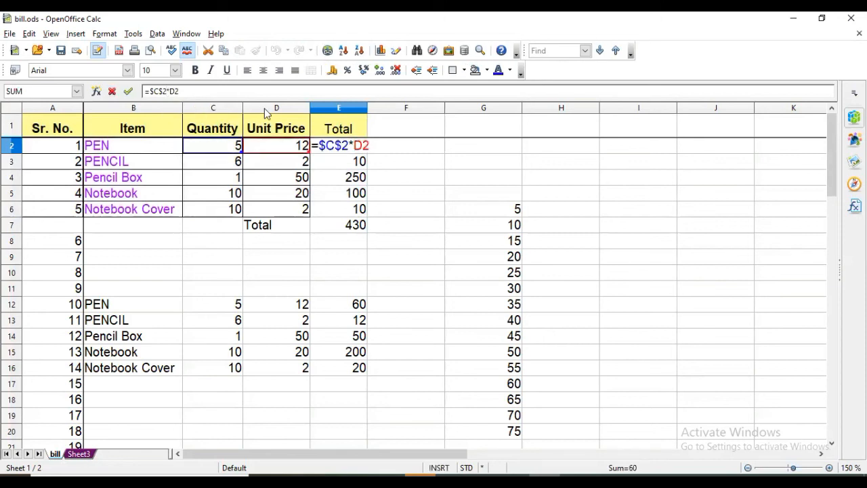
key("Left")
key("BackSpace")
key("Left")
key("BackSpace")
key("Return")
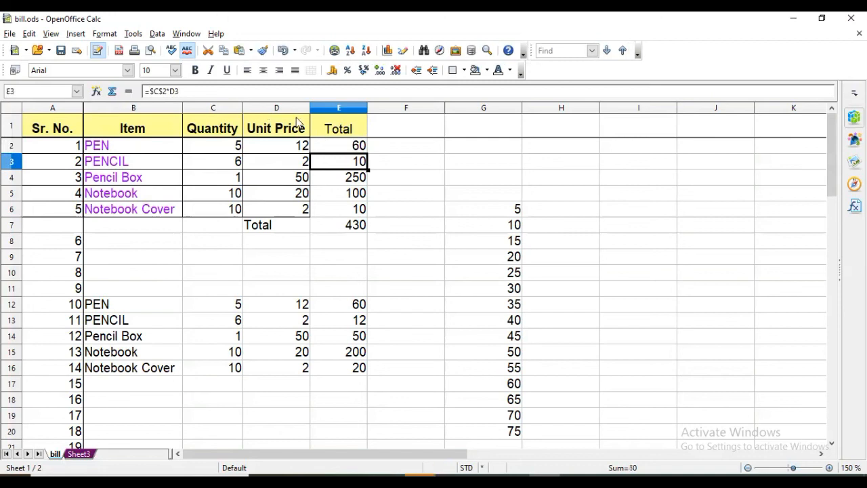
Fill the corrected Total formula from E2 down through E6
left_click(362, 146)
left_click_drag(368, 155, 375, 217)
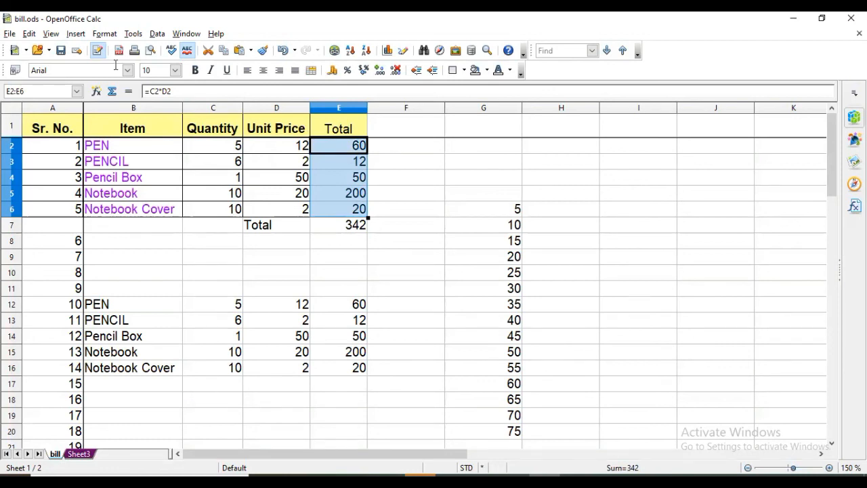
Sort the bill table A1:E6 by Total and then by Quantity, both in descending order
left_click(53, 123)
left_click_drag(53, 123, 339, 210)
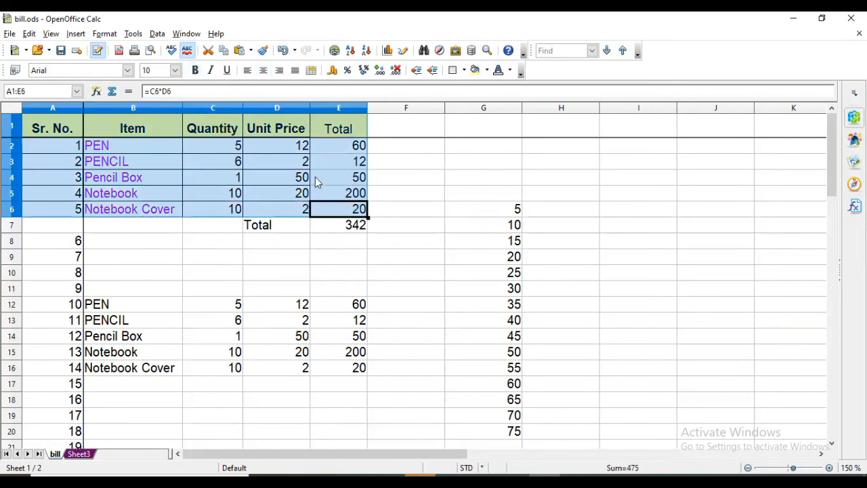
left_click(157, 33)
left_click(184, 77)
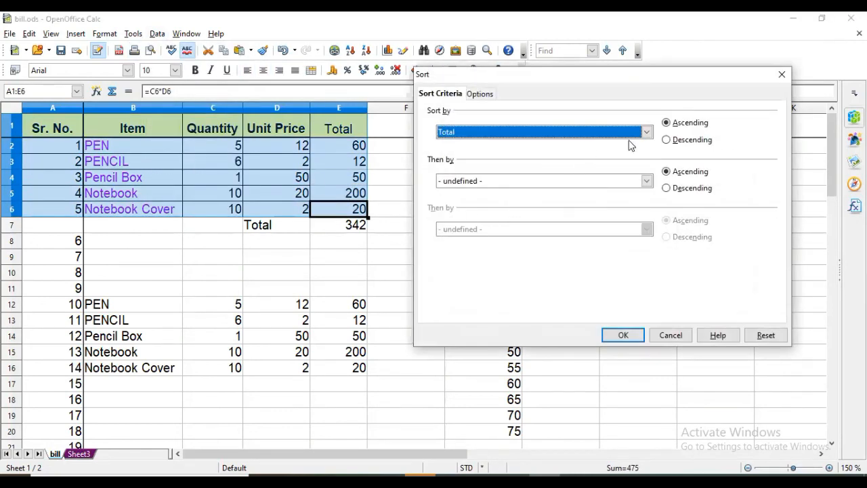
left_click(668, 140)
left_click(645, 181)
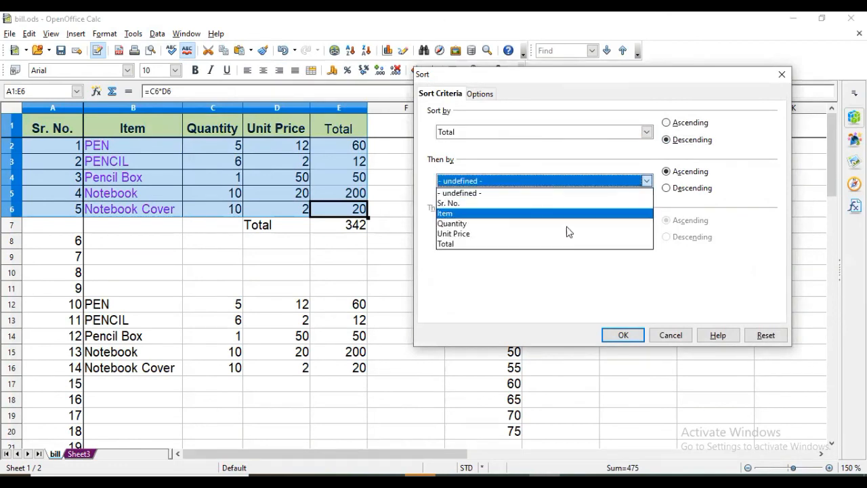
left_click(560, 224)
left_click(672, 188)
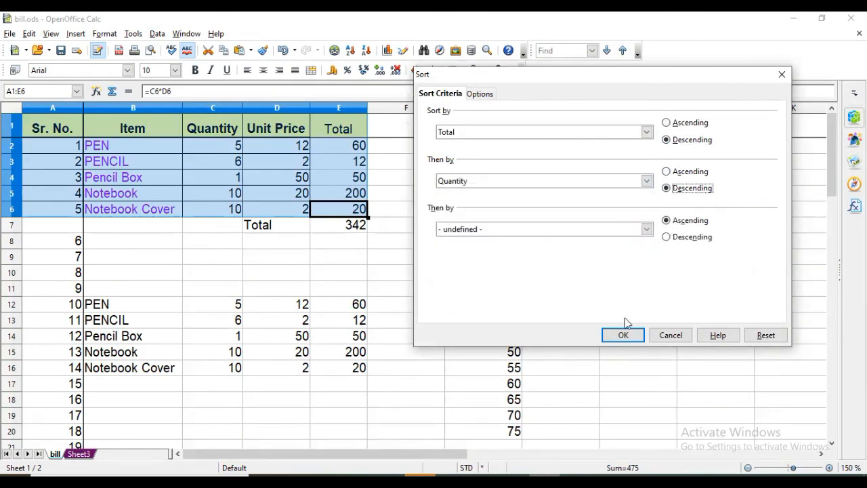
left_click(616, 332)
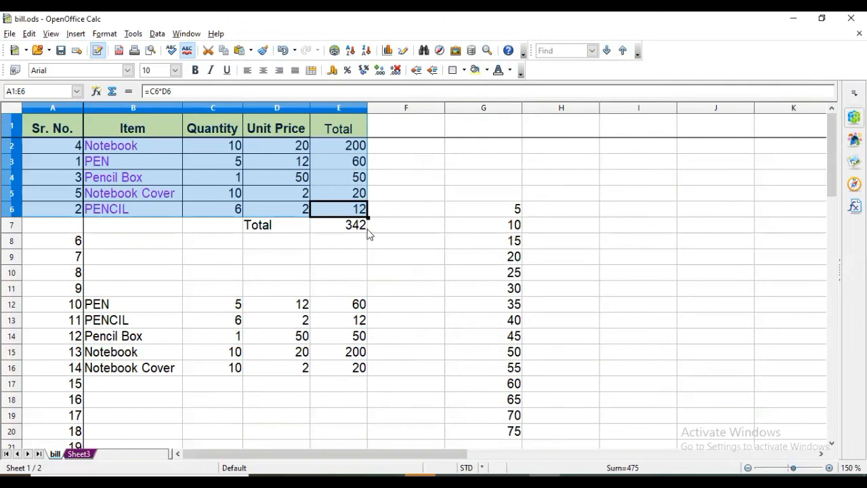